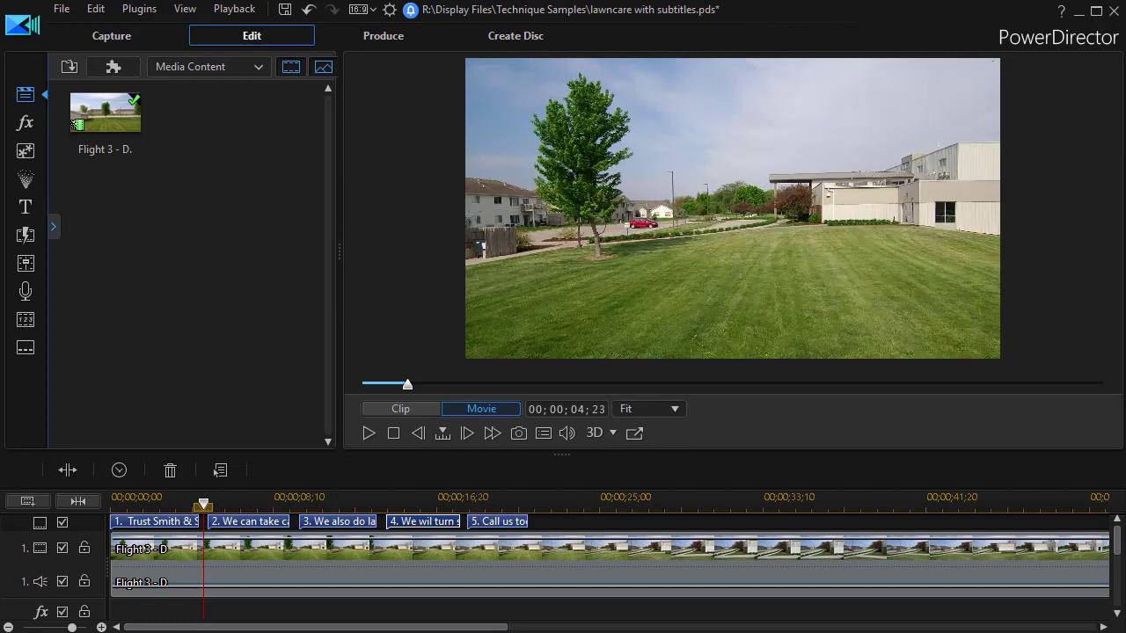
- Play the video to watch the existing subtitles, then stop and return to the start
{"action": "mouse_move", "coordinate": [209, 521]}
{"action": "left_mouse_down"}
{"action": "mouse_move", "coordinate": [206, 510]}
{"action": "mouse_move", "coordinate": [50, 519]}
{"action": "left_mouse_up"}
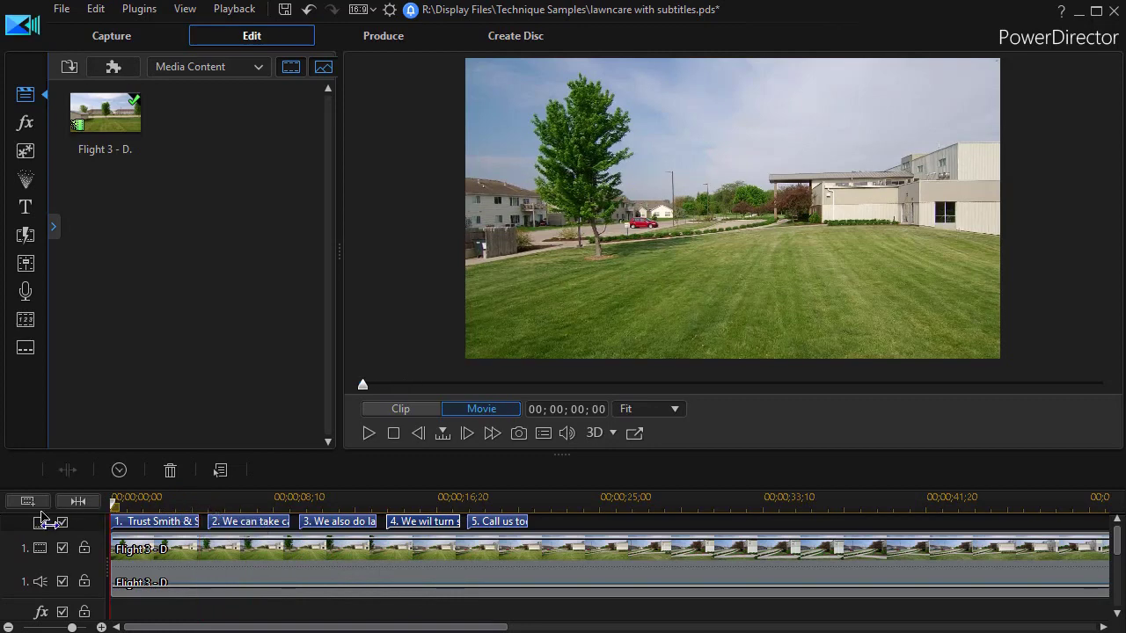
{"action": "left_click", "coordinate": [368, 434]}
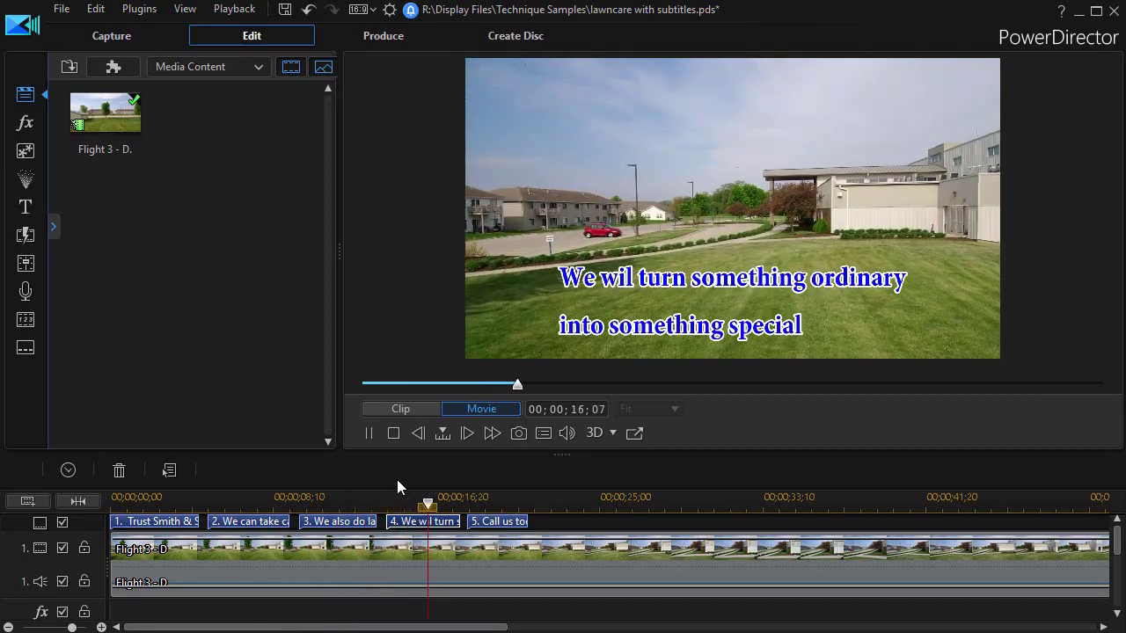
{"action": "left_click", "coordinate": [394, 434]}
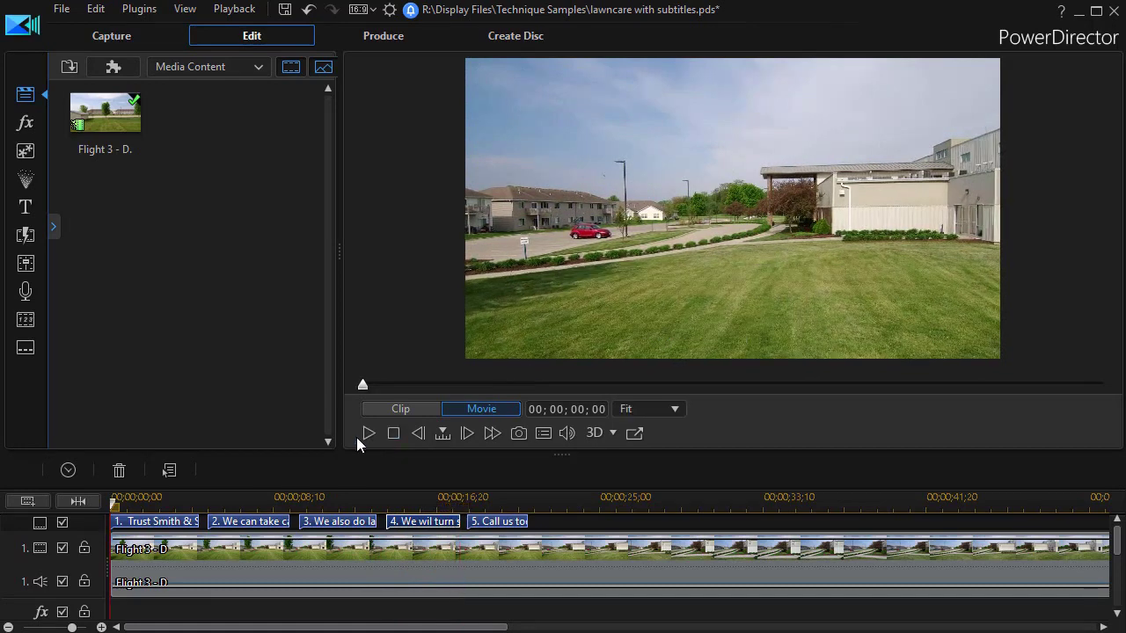
- Show the subtitle list with full text, select subtitle 1 and open its Character settings
{"action": "left_click", "coordinate": [28, 351]}
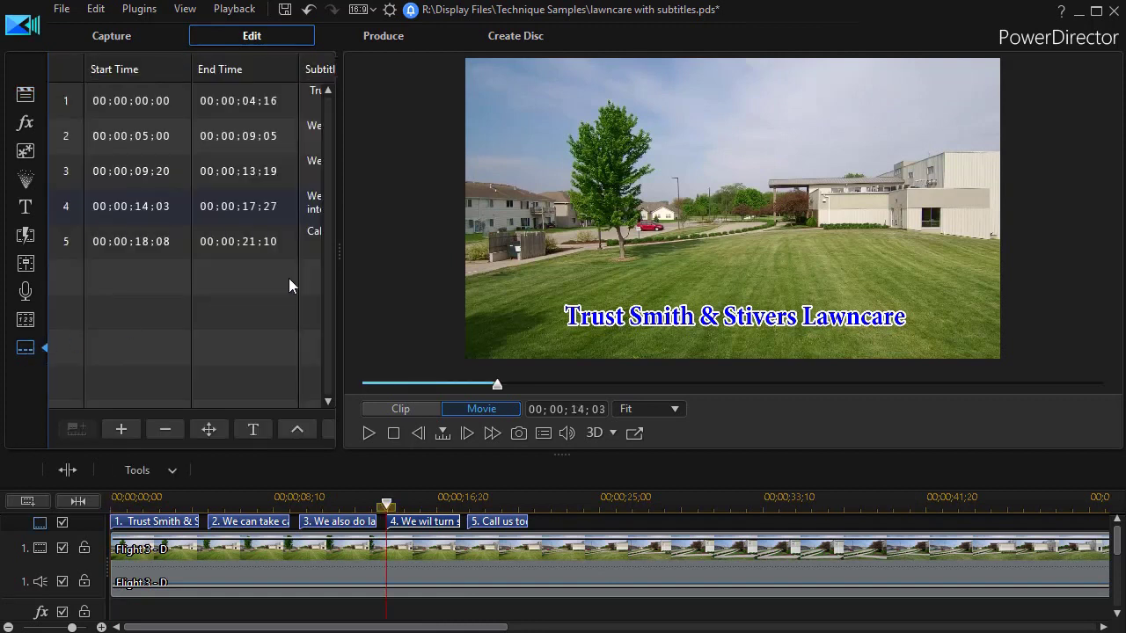
{"action": "left_click_drag", "start_coordinate": [340, 252], "coordinate": [483, 256]}
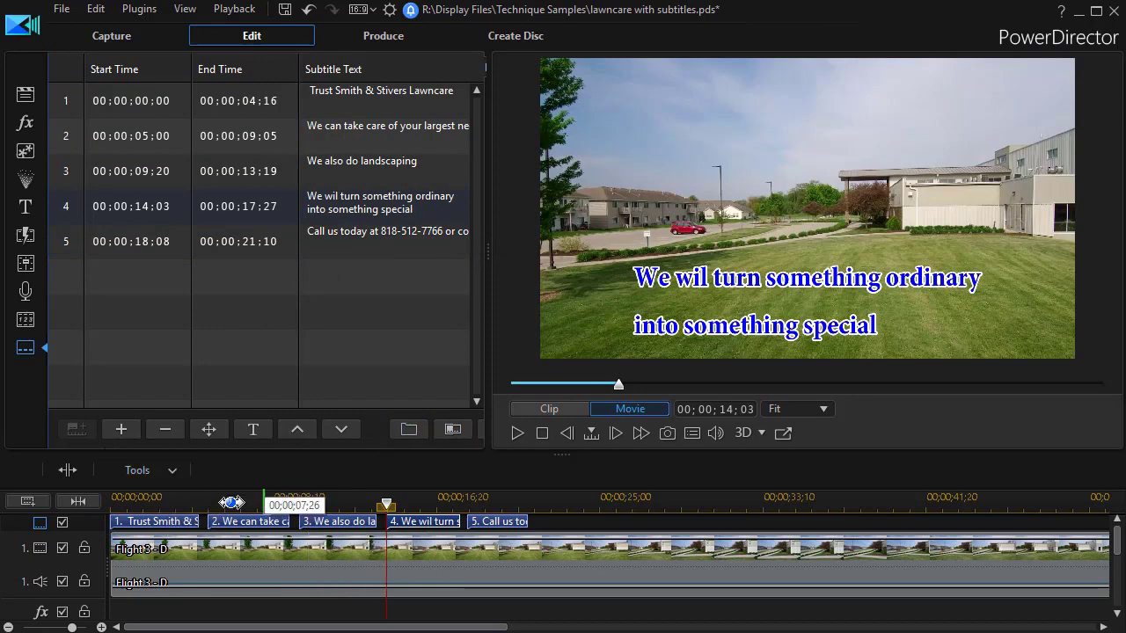
{"action": "left_click", "coordinate": [178, 526]}
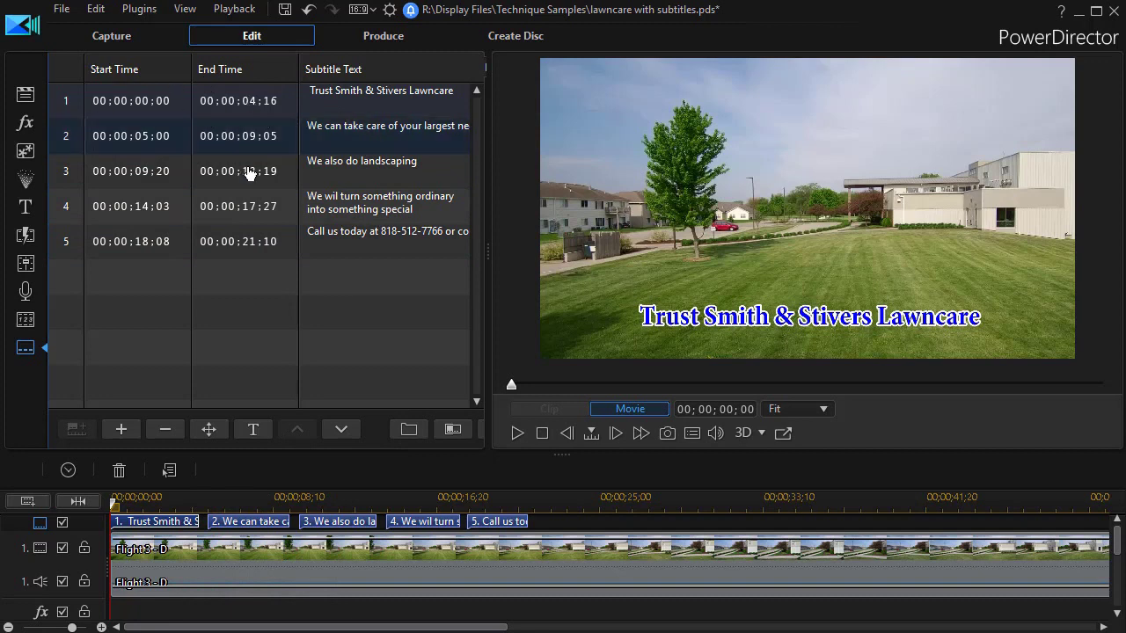
{"action": "left_click", "coordinate": [254, 433]}
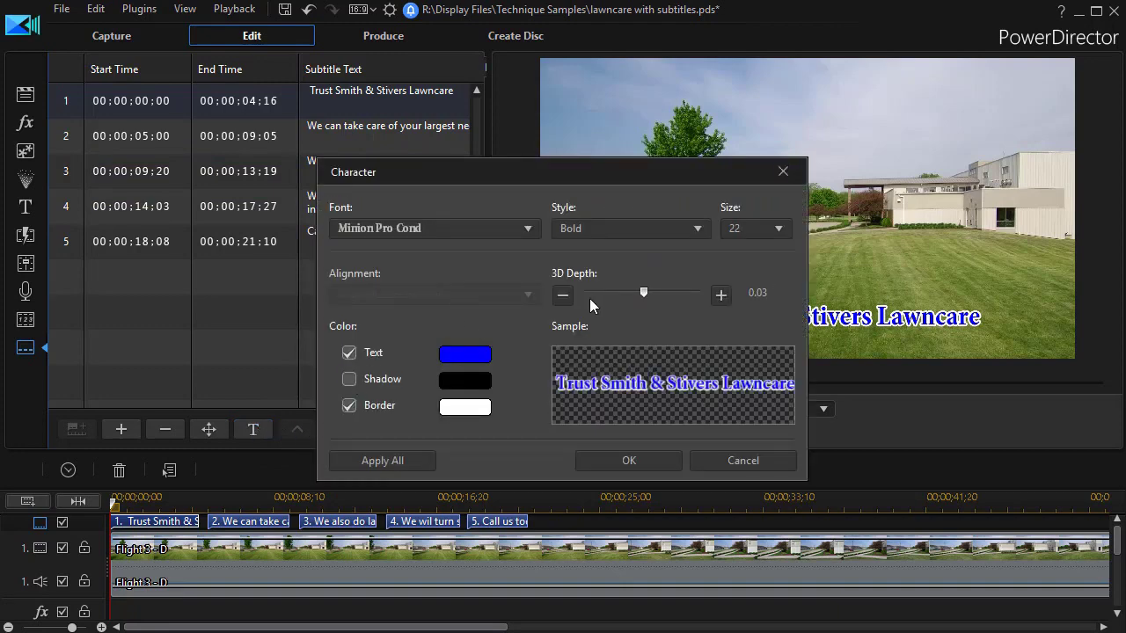
- Change the first subtitle's font to Magneto
{"action": "left_click", "coordinate": [528, 231]}
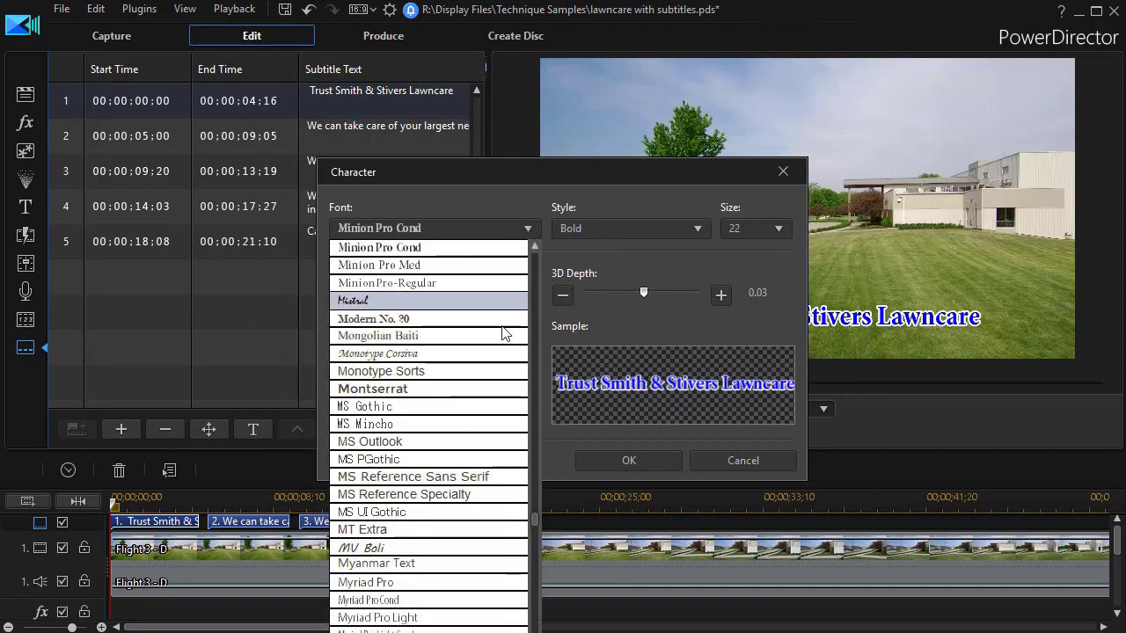
{"action": "scroll", "coordinate": [471, 451], "scroll_direction": "up", "scroll_amount": 8}
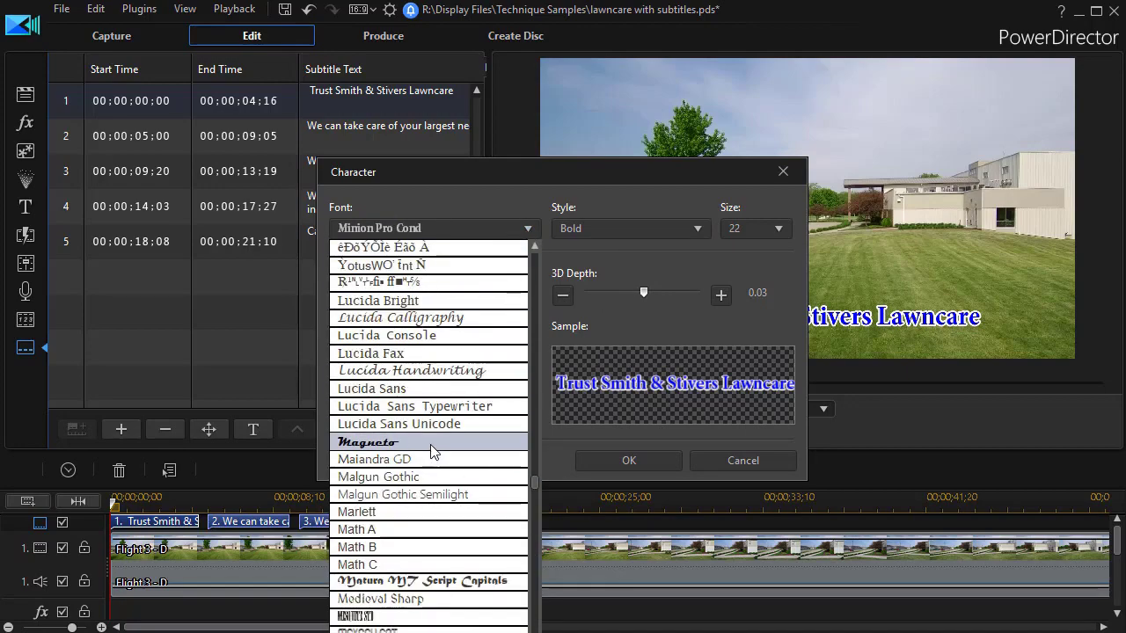
{"action": "left_click", "coordinate": [431, 444]}
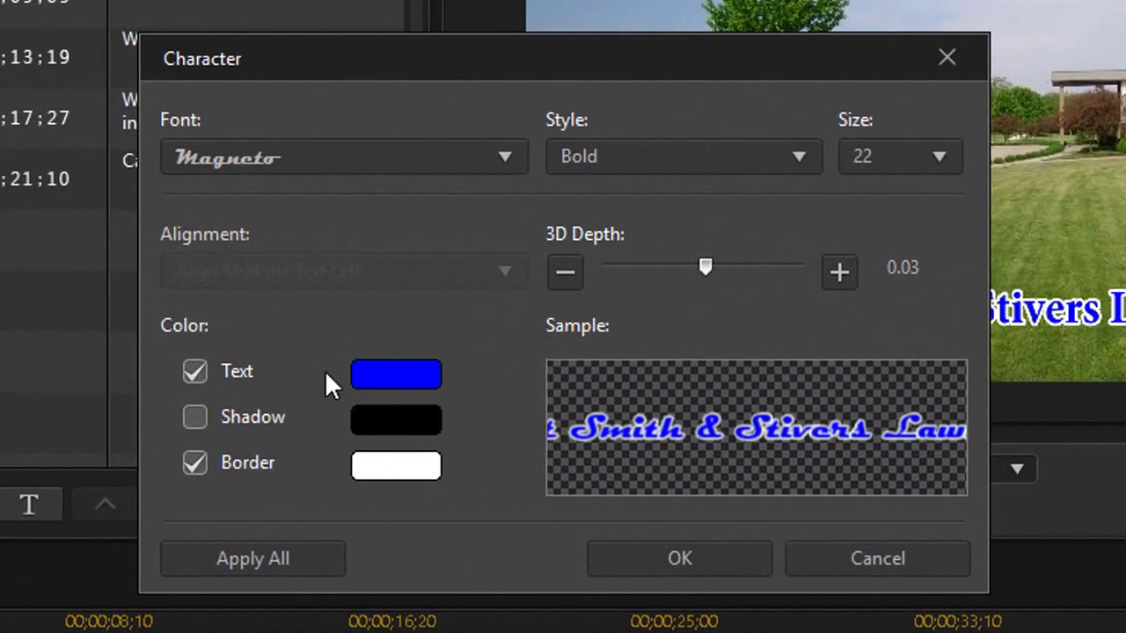
- Make the subtitle text orange and add a shadow
{"action": "left_click", "coordinate": [396, 376]}
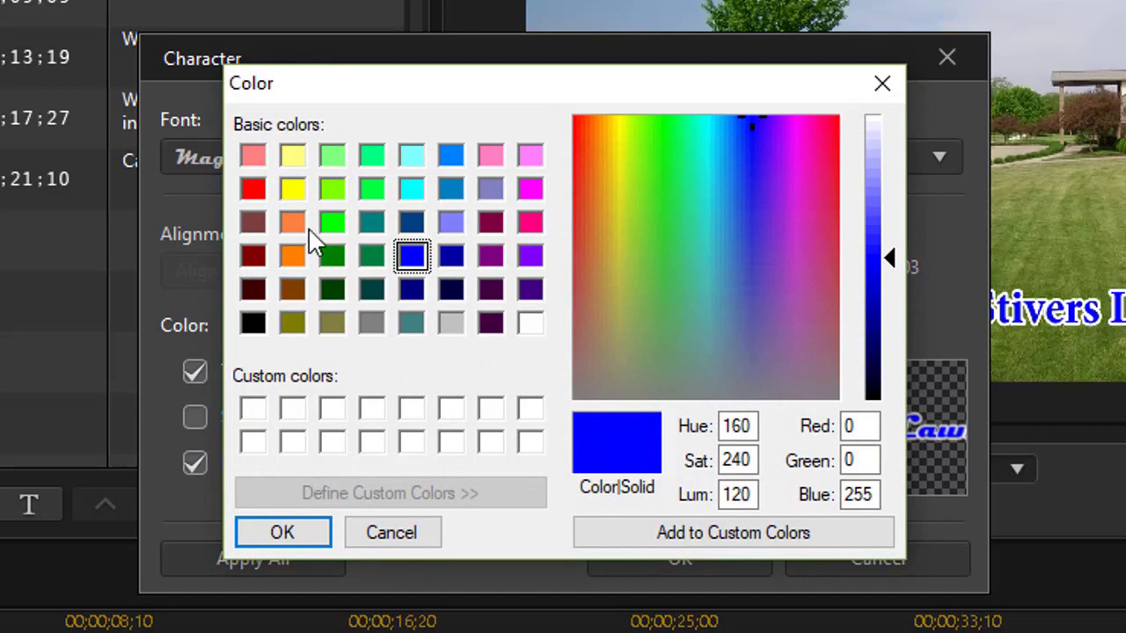
{"action": "left_click", "coordinate": [293, 255]}
{"action": "left_click", "coordinate": [305, 534]}
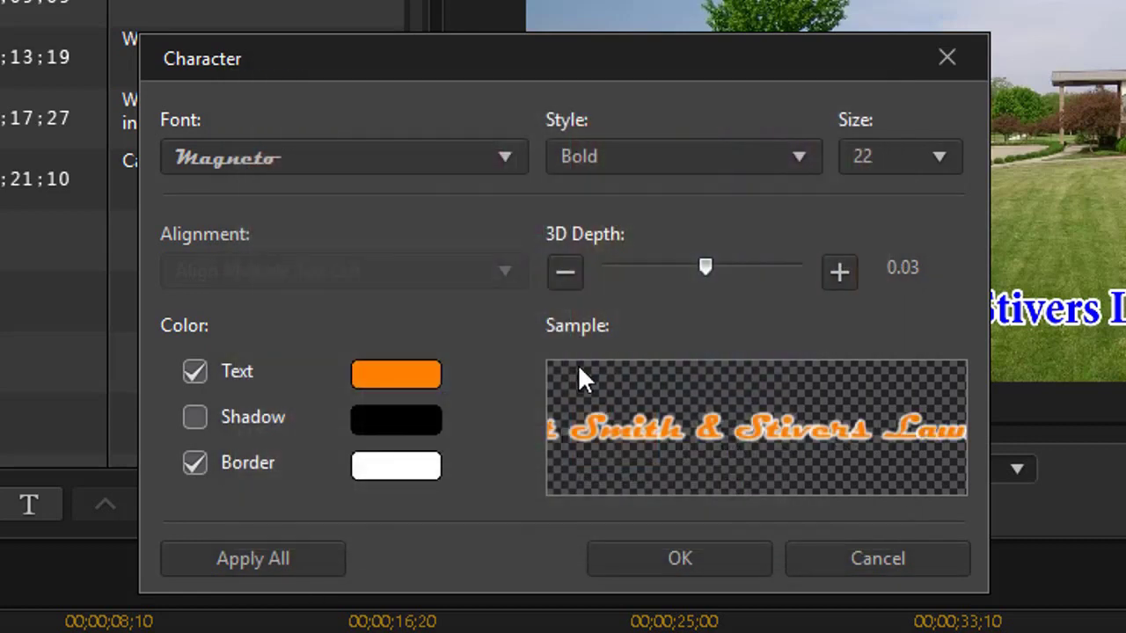
{"action": "left_click", "coordinate": [197, 421]}
{"action": "left_click", "coordinate": [939, 153]}
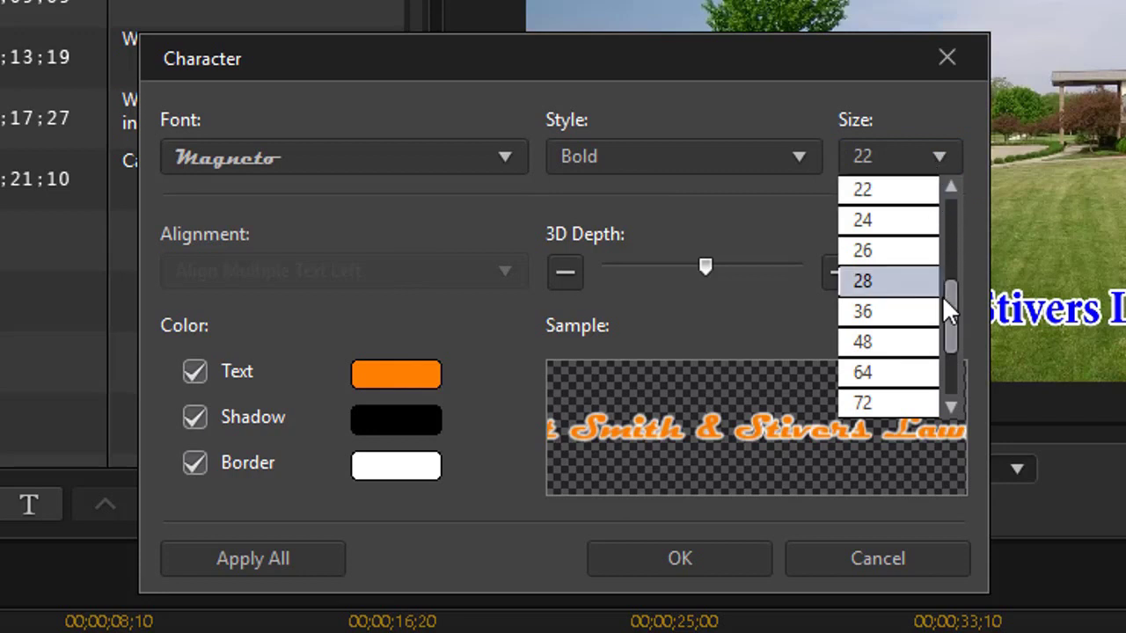
- Set the text size to 16, keep Bold style, and apply the Character settings
{"action": "scroll", "coordinate": [959, 227], "scroll_direction": "up", "scroll_amount": 3}
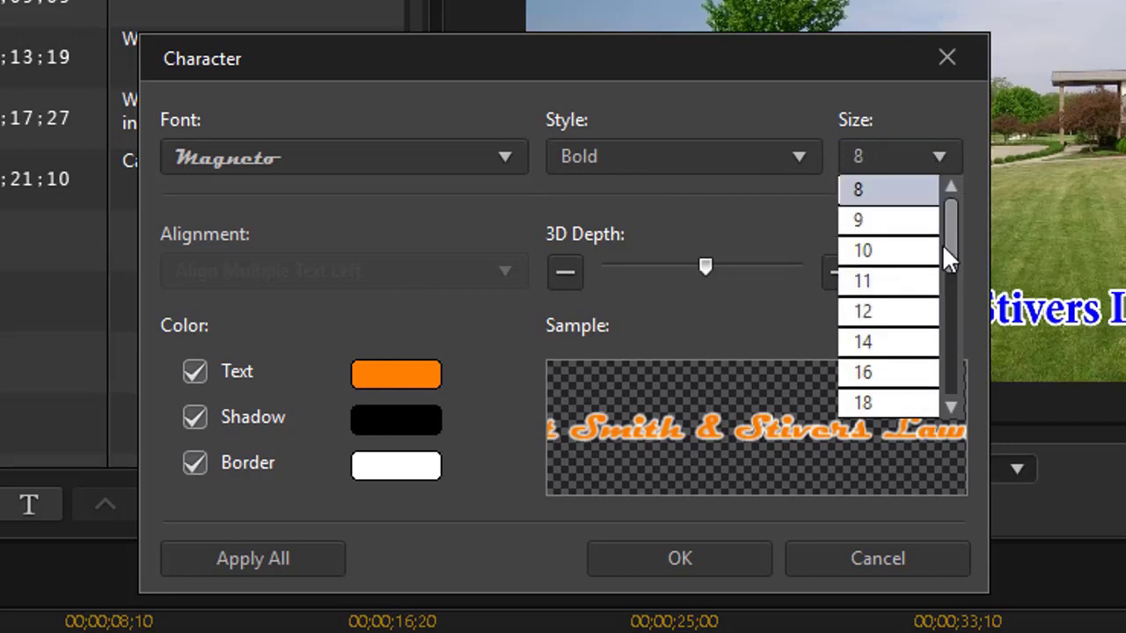
{"action": "left_click", "coordinate": [891, 376]}
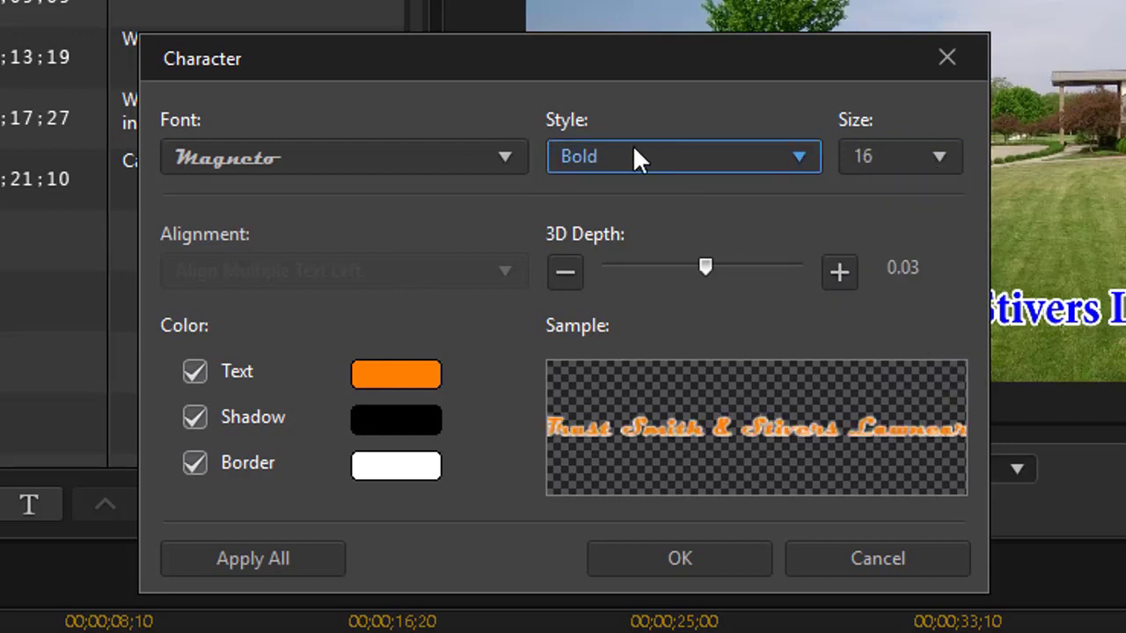
{"action": "left_click", "coordinate": [800, 155]}
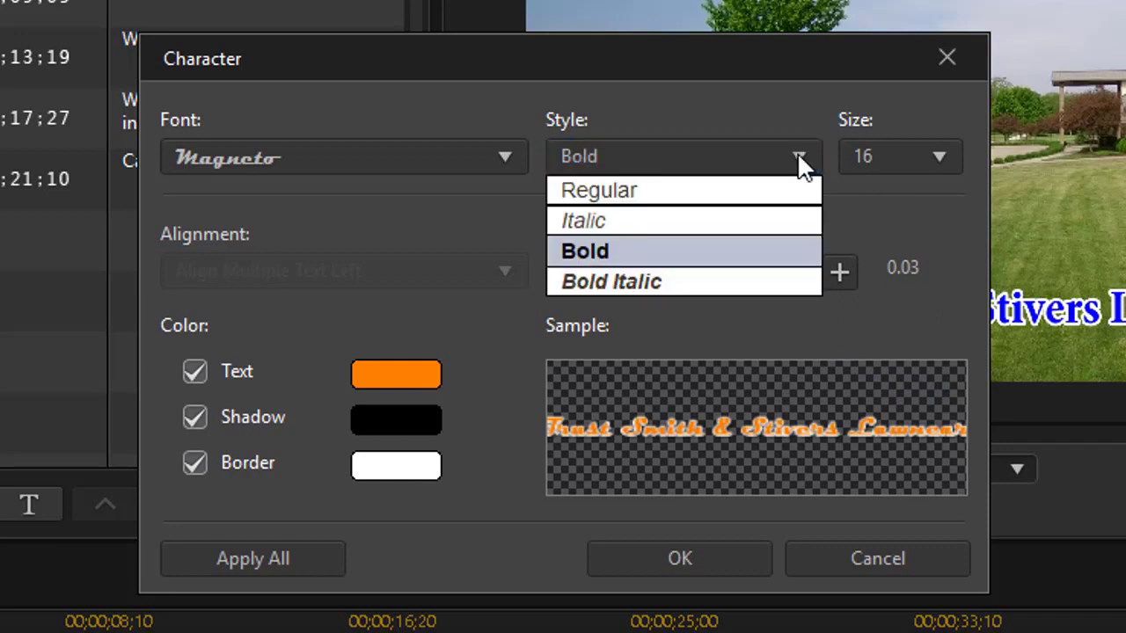
{"action": "left_click", "coordinate": [471, 343]}
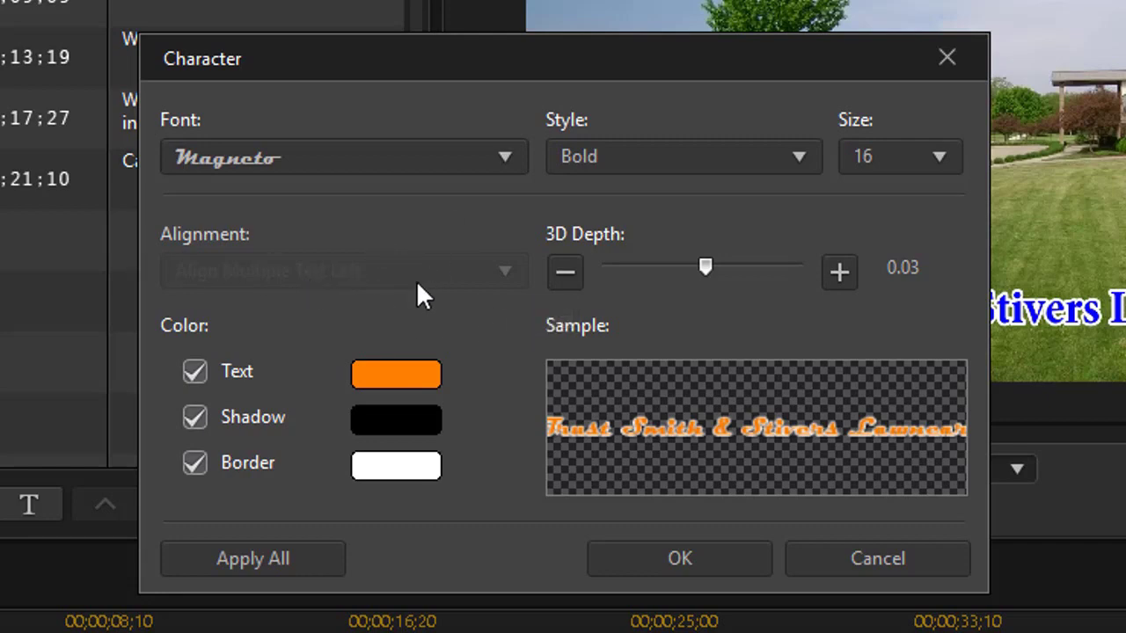
{"action": "left_click", "coordinate": [670, 563]}
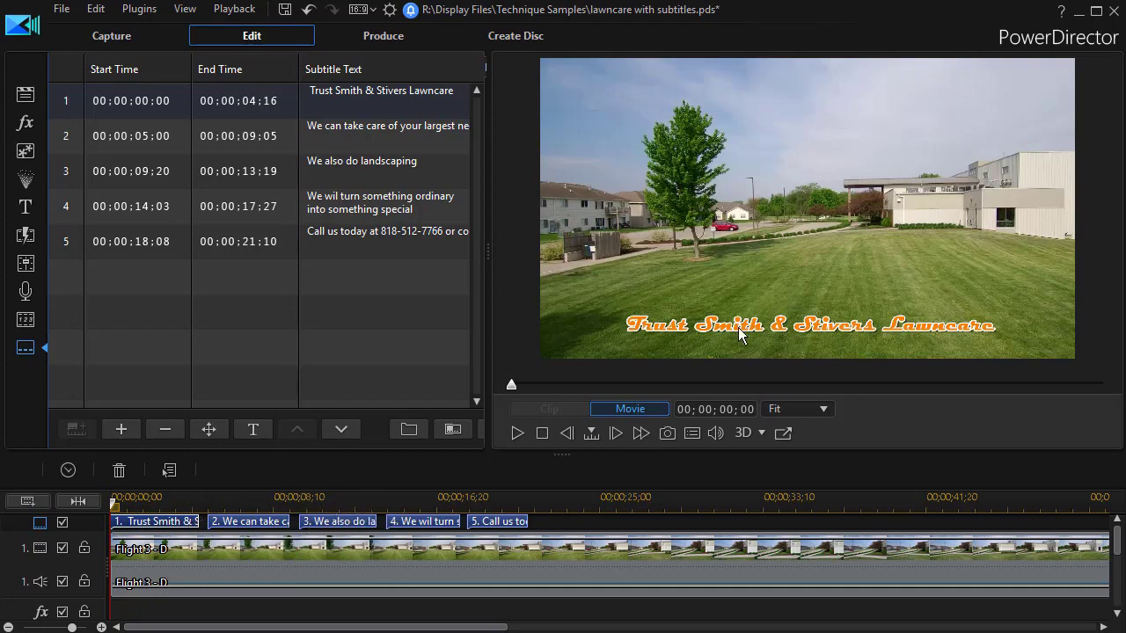
- Select subtitle 5 to preview it at 00;00;18;08
{"action": "left_click", "coordinate": [500, 521]}
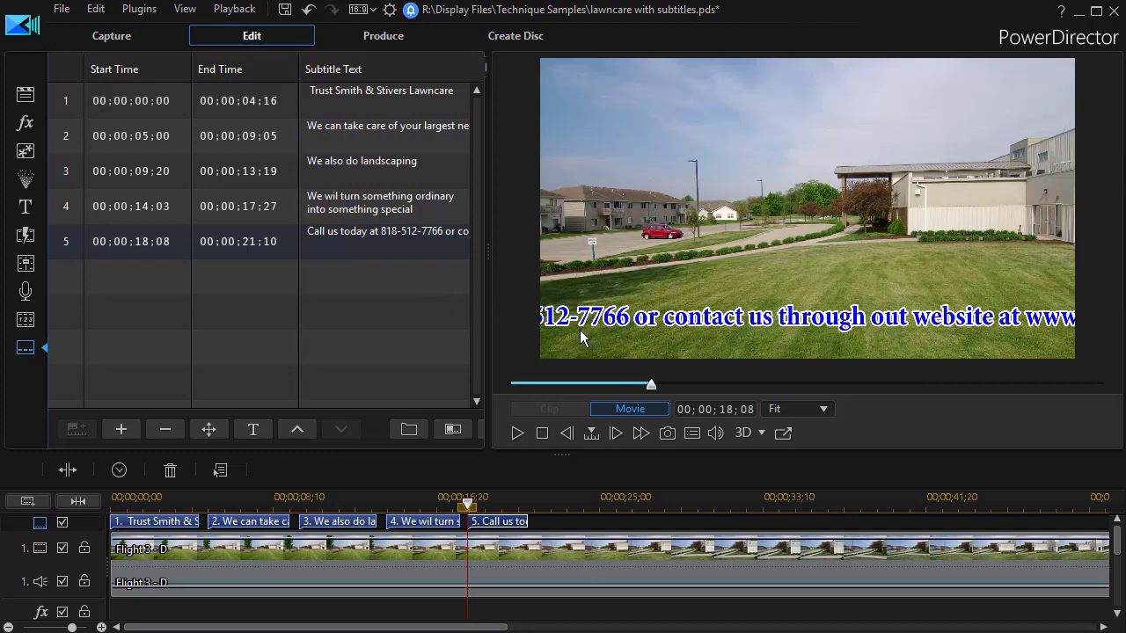
- Insert a line break after the phone number in subtitle 5
{"action": "double_click", "coordinate": [431, 236]}
{"action": "left_click", "coordinate": [436, 234]}
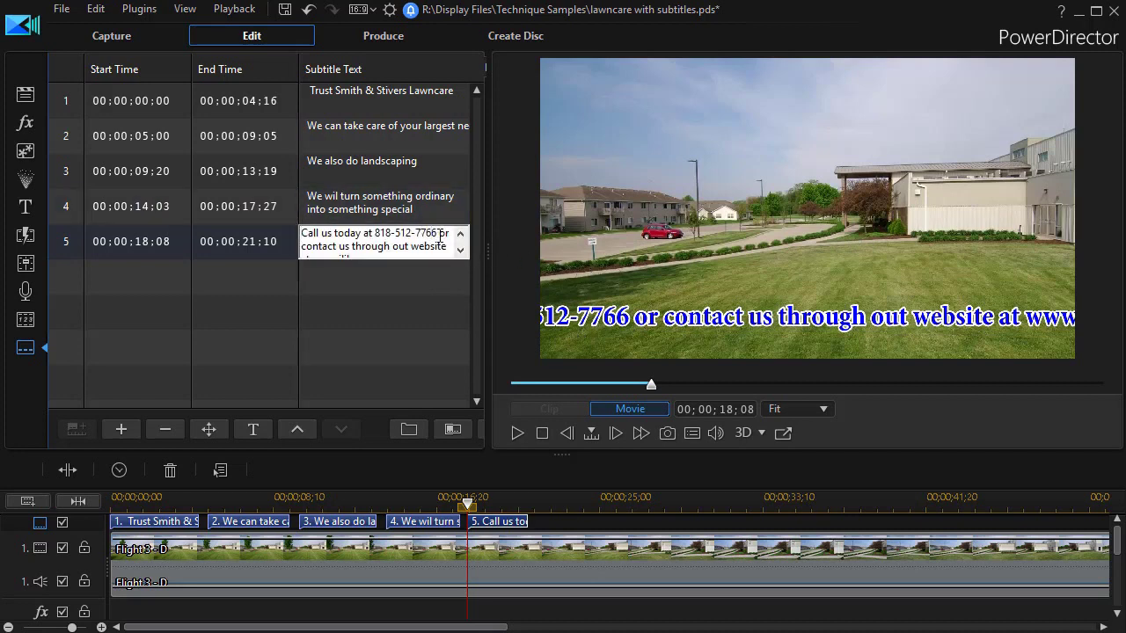
{"action": "key", "text": "Return"}
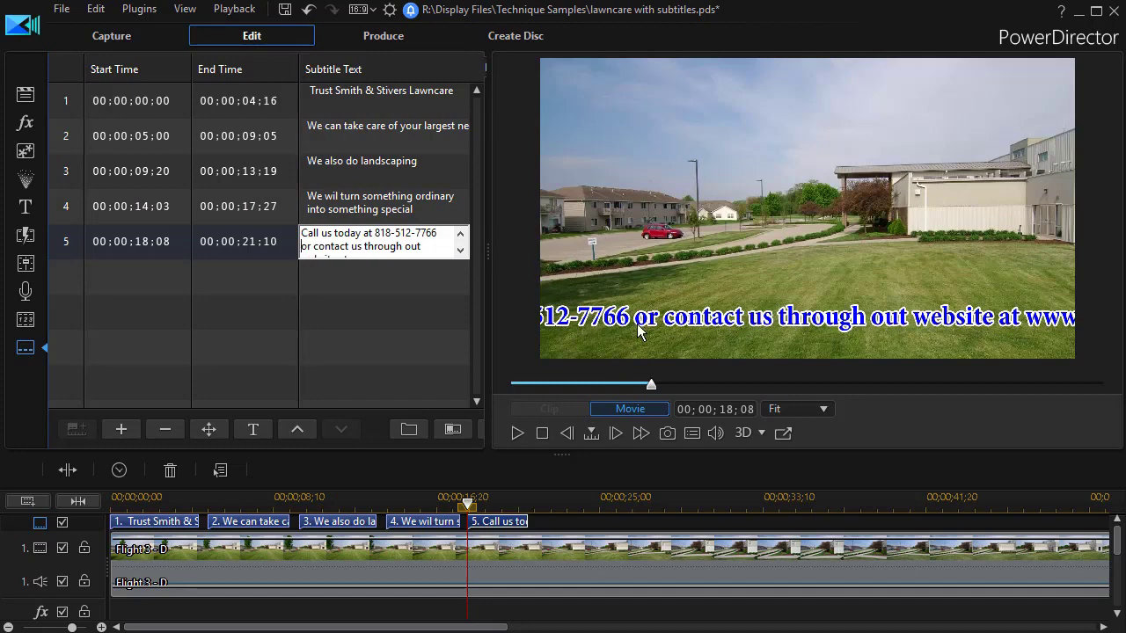
{"action": "left_click", "coordinate": [421, 380]}
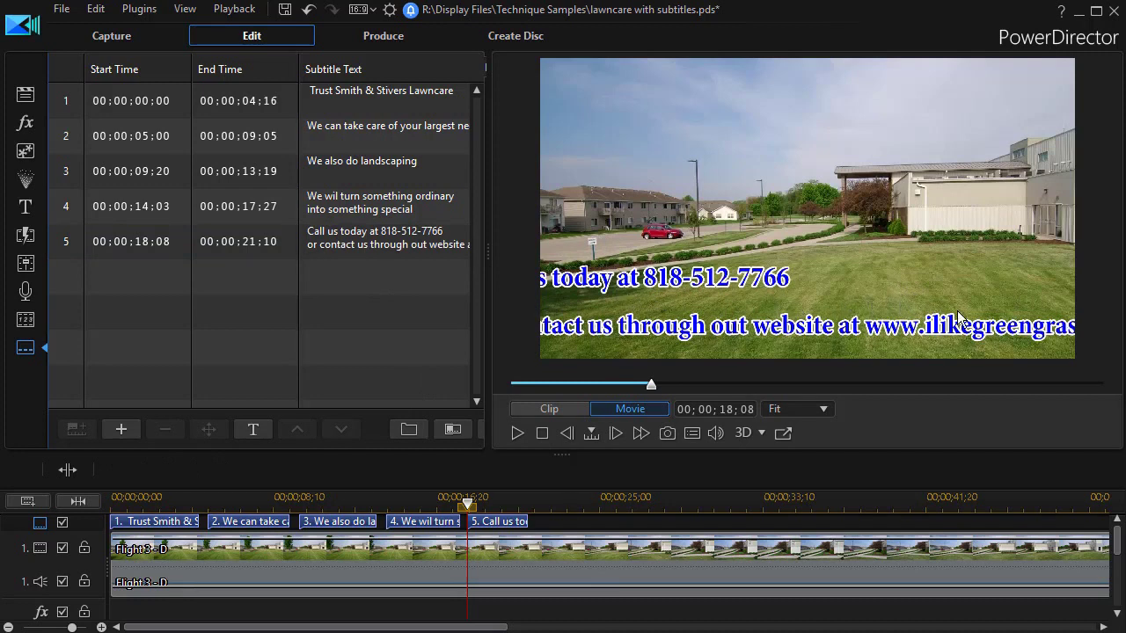
- Put subtitle 5's web address on its own line after "website"
{"action": "left_click", "coordinate": [445, 247]}
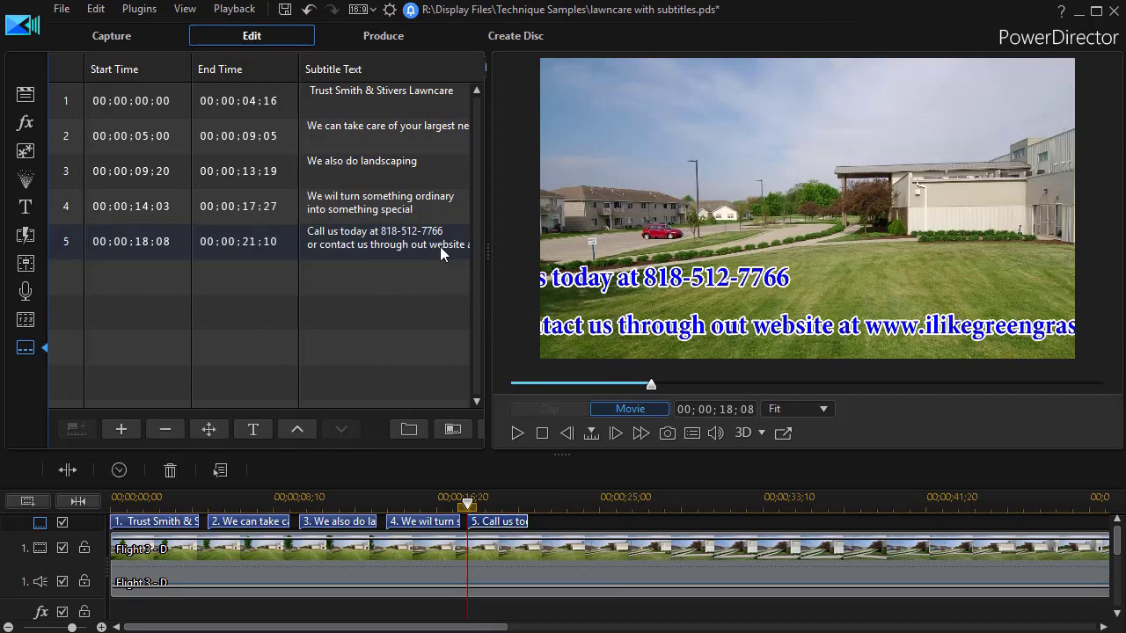
{"action": "left_click", "coordinate": [440, 246]}
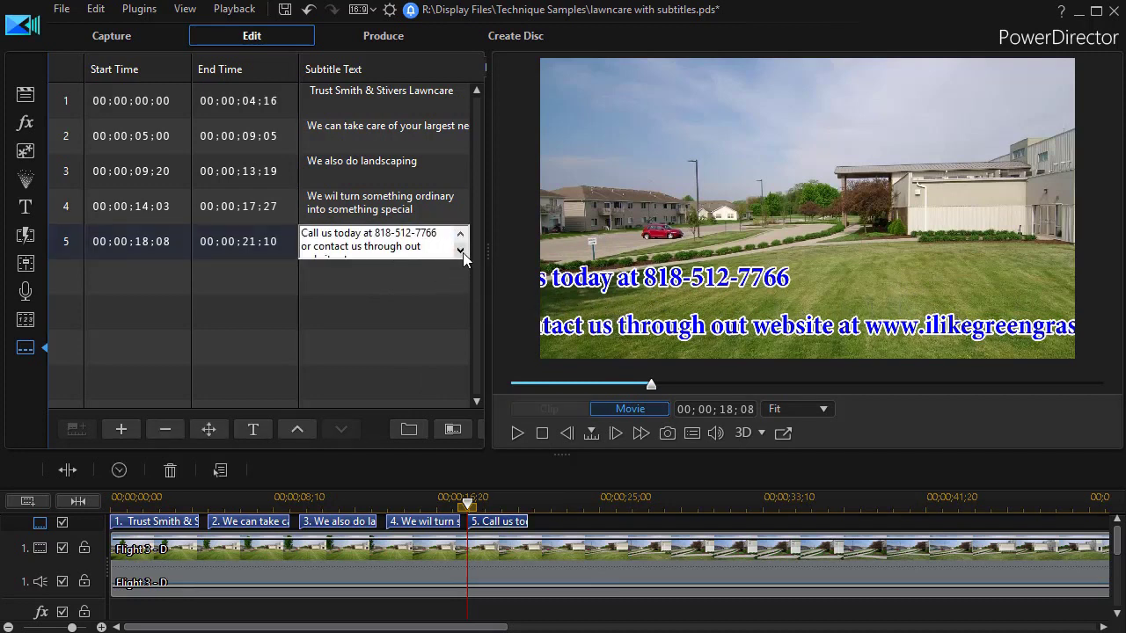
{"action": "left_click", "coordinate": [460, 251]}
{"action": "left_click", "coordinate": [460, 251]}
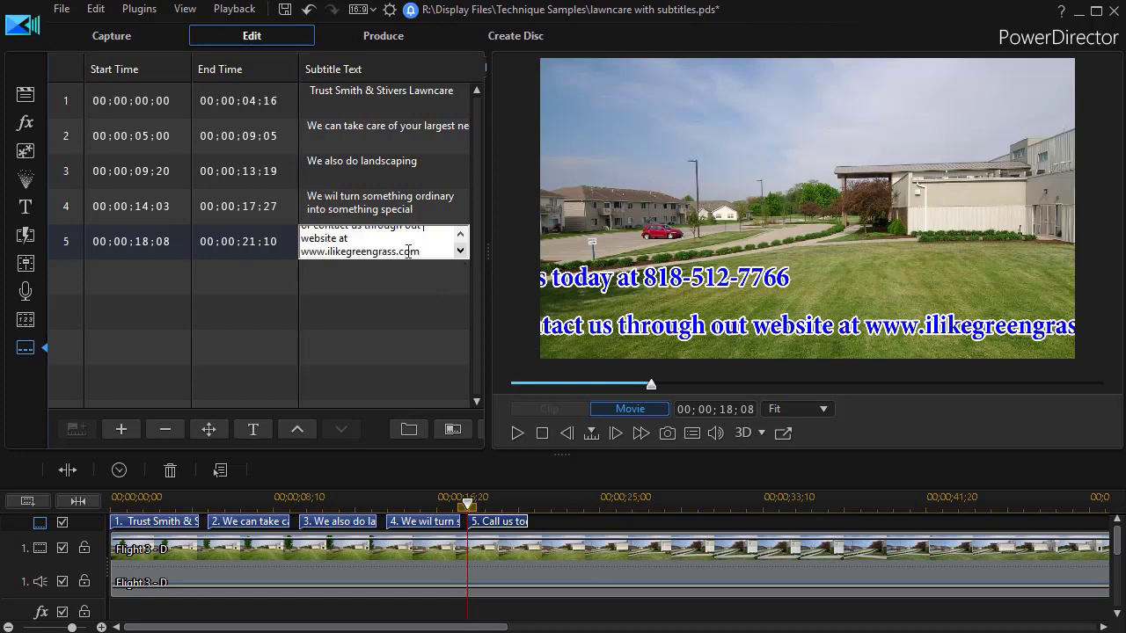
{"action": "left_click", "coordinate": [340, 238]}
{"action": "key", "text": "Return"}
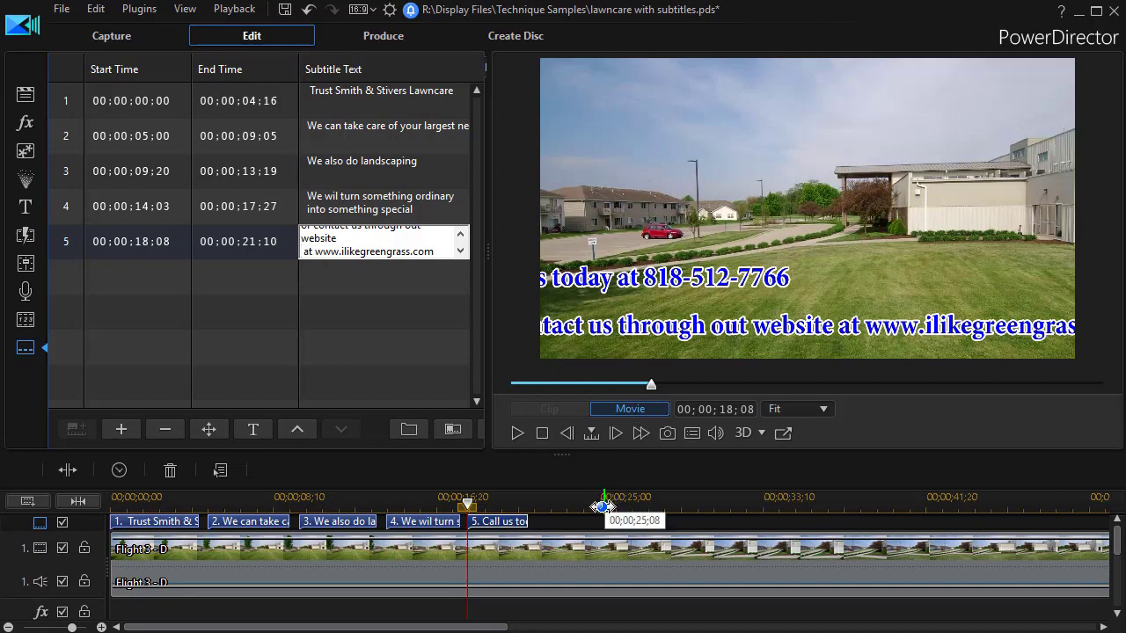
{"action": "left_click", "coordinate": [551, 562]}
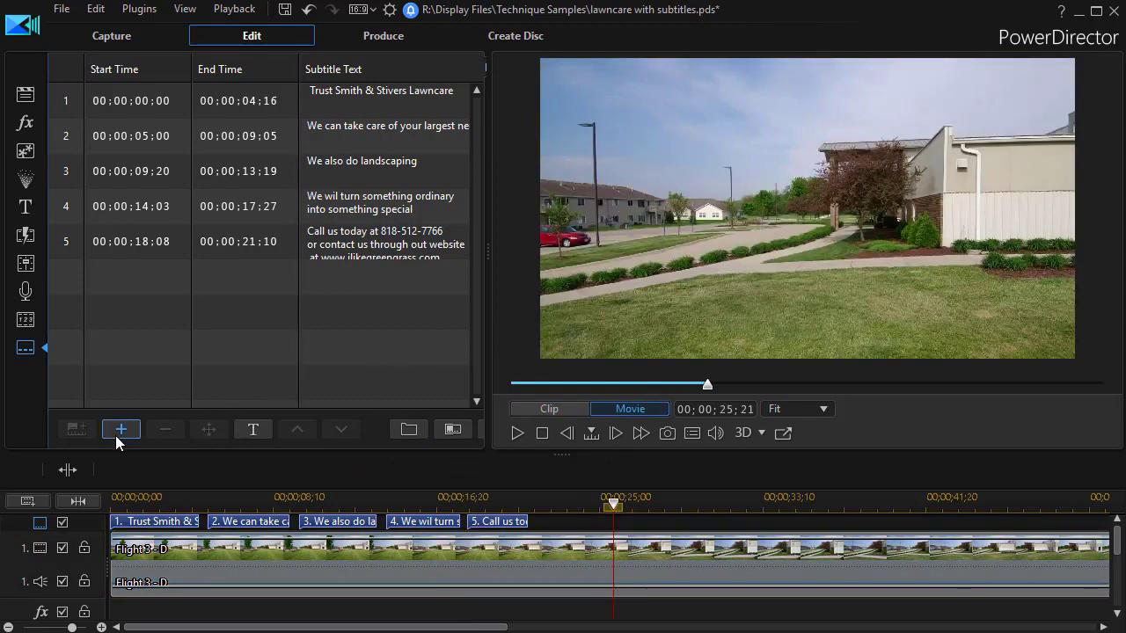
- Add blank subtitles spanning 00:00:25:21–00:00:35:21 and 00:00:38:10–00:00:48:10
{"action": "left_click", "coordinate": [121, 431]}
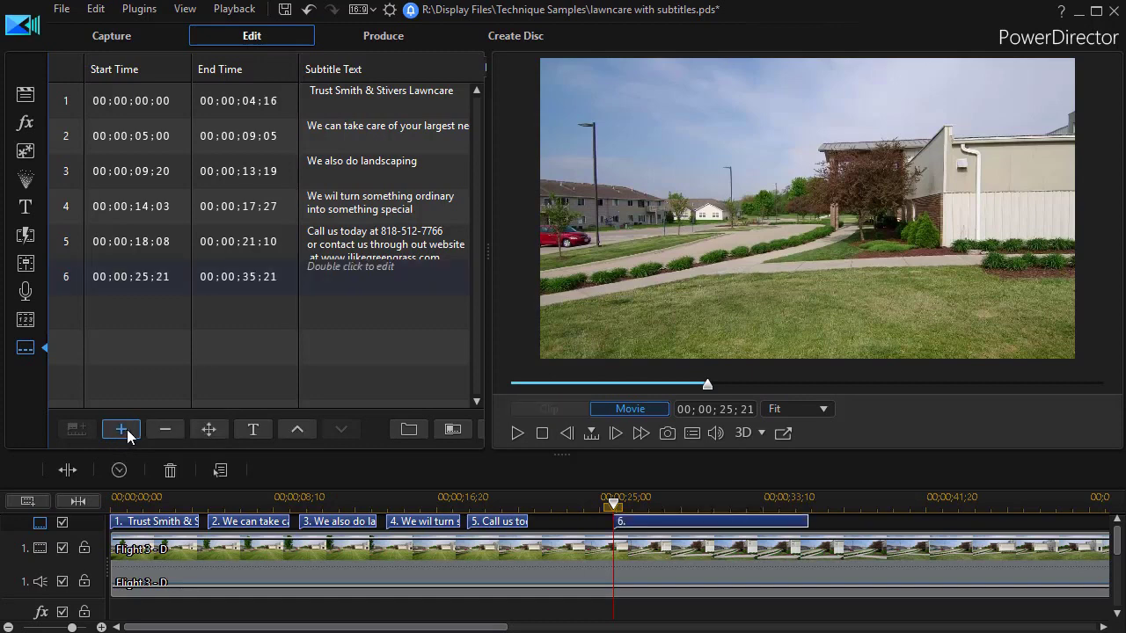
{"action": "left_click_drag", "start_coordinate": [613, 509], "coordinate": [622, 509]}
{"action": "left_click_drag", "start_coordinate": [712, 506], "coordinate": [861, 505]}
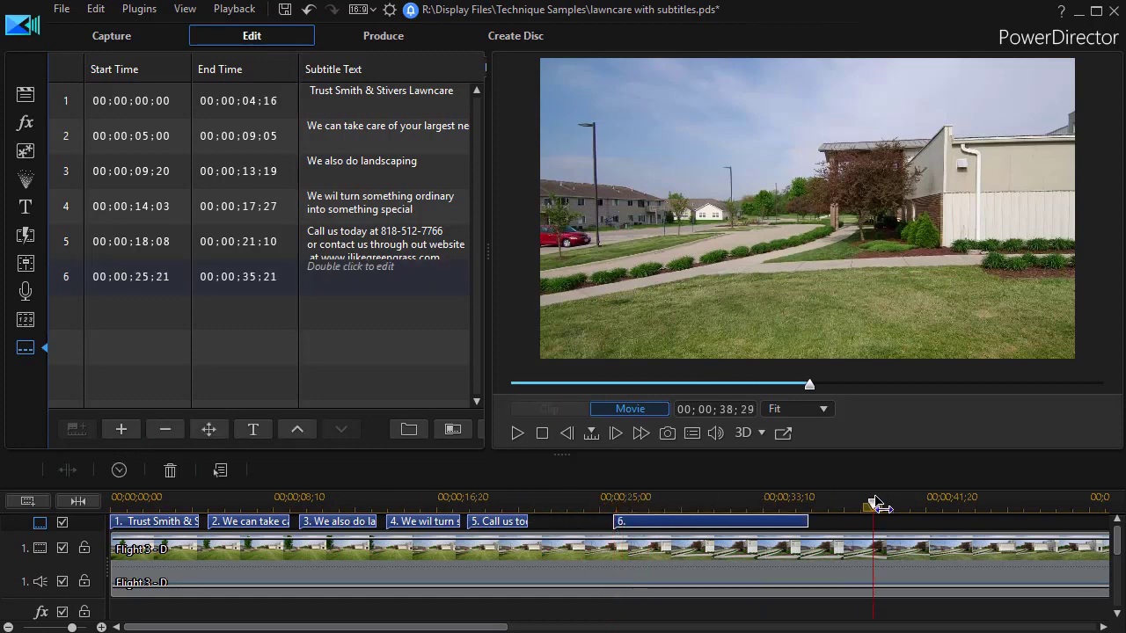
{"action": "left_click", "coordinate": [125, 429]}
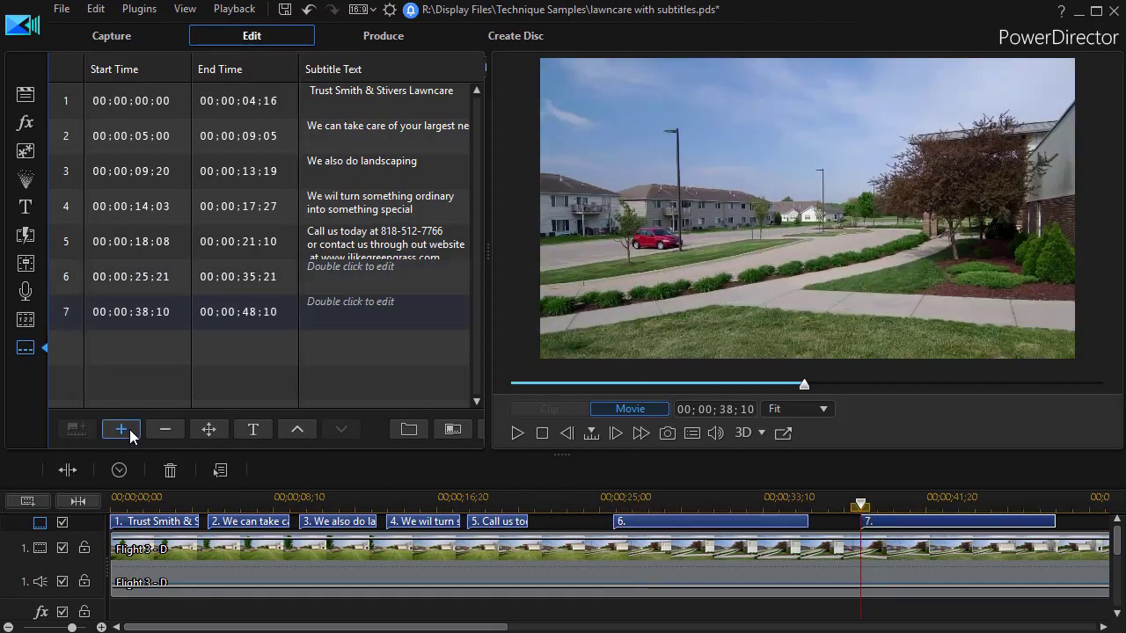
{"action": "left_click", "coordinate": [358, 281]}
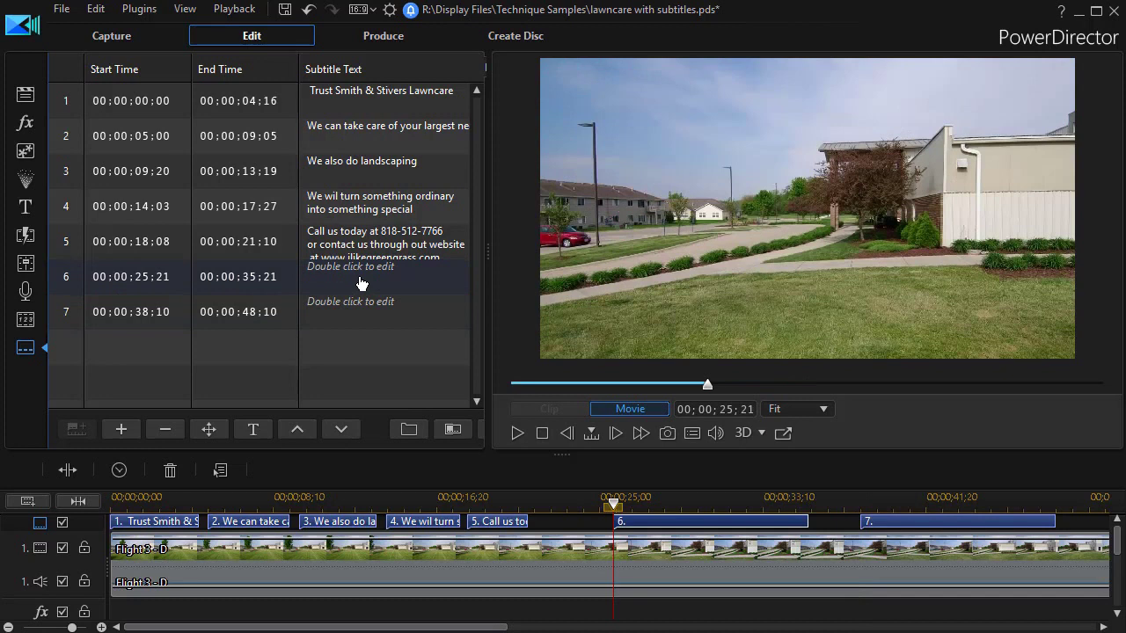
- Enter "Nice sunny day" as subtitle 6's text
{"action": "double_click", "coordinate": [352, 279]}
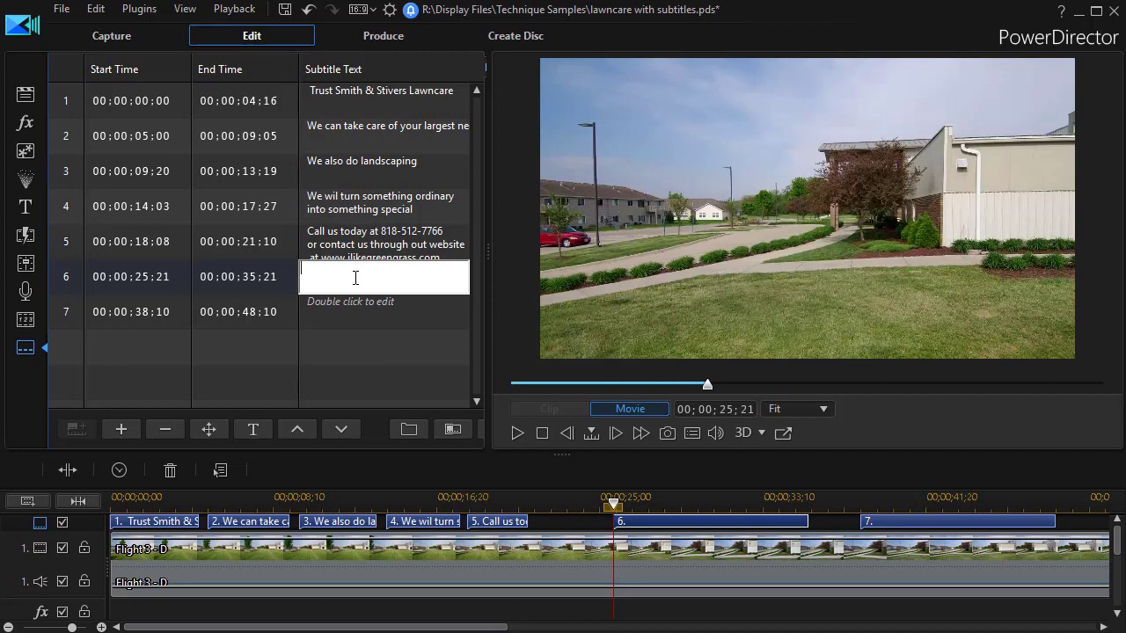
{"action": "type", "text": "Nice sunny day"}
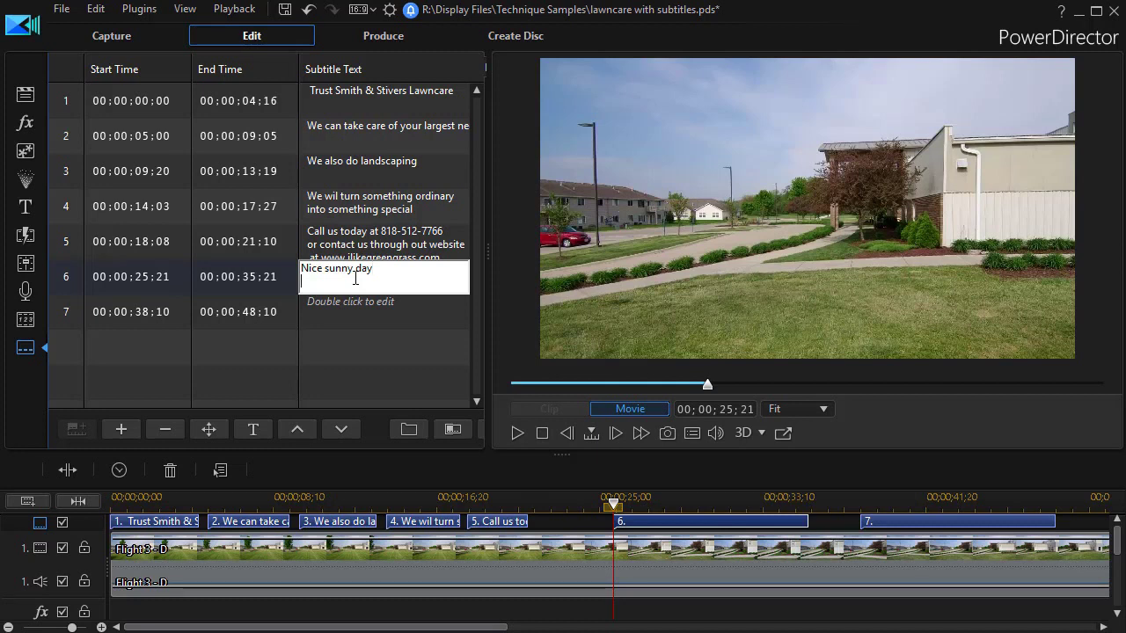
{"action": "key", "text": "Return"}
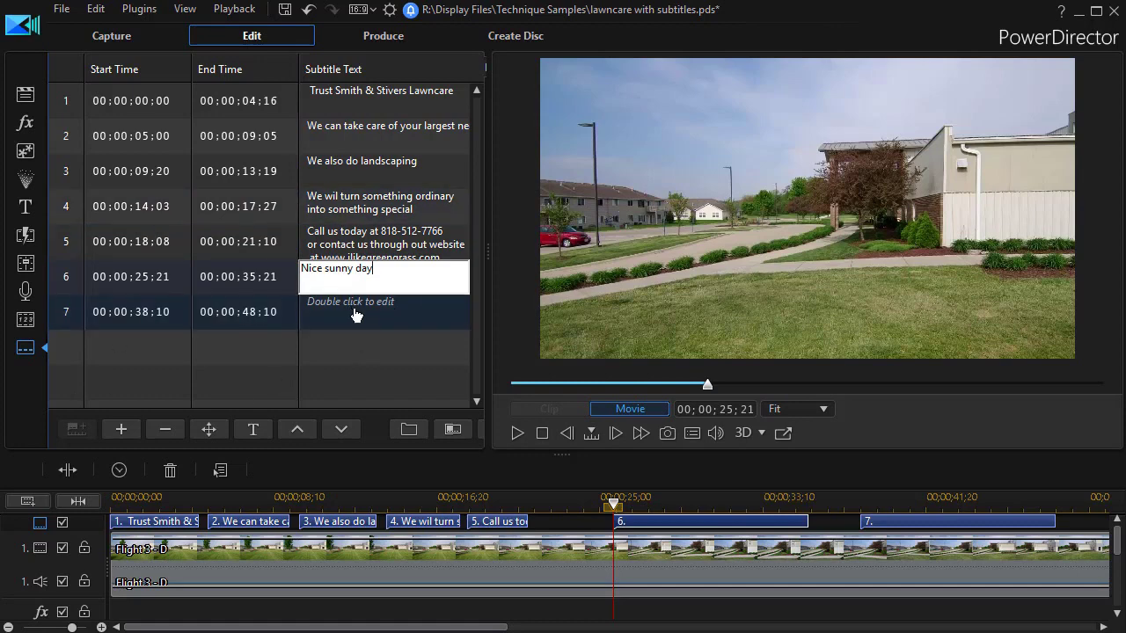
- Enter "This is a wonderful example" as subtitle 7's text
{"action": "double_click", "coordinate": [354, 310]}
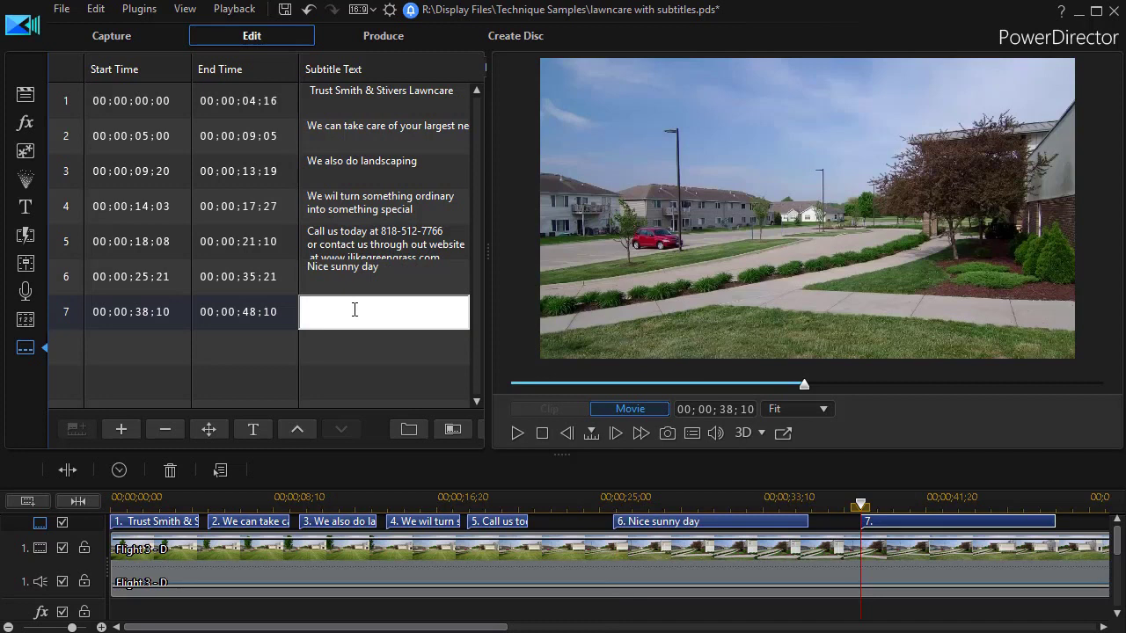
{"action": "type", "text": "This is a wor"}
{"action": "type", "text": "derful "}
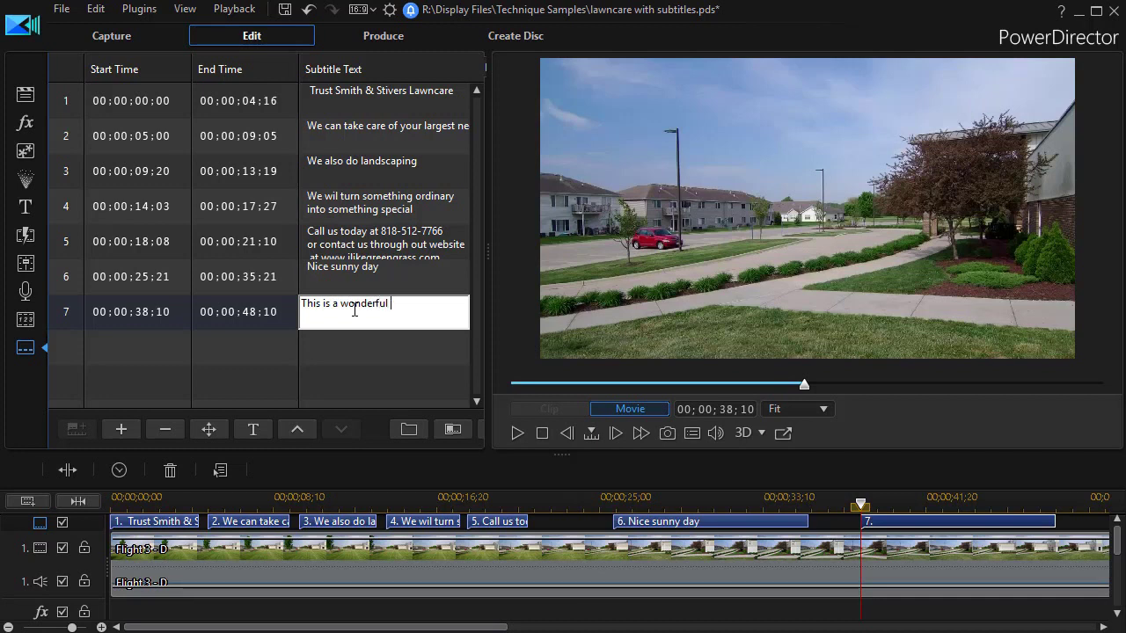
{"action": "type", "text": "example"}
{"action": "left_click", "coordinate": [327, 346]}
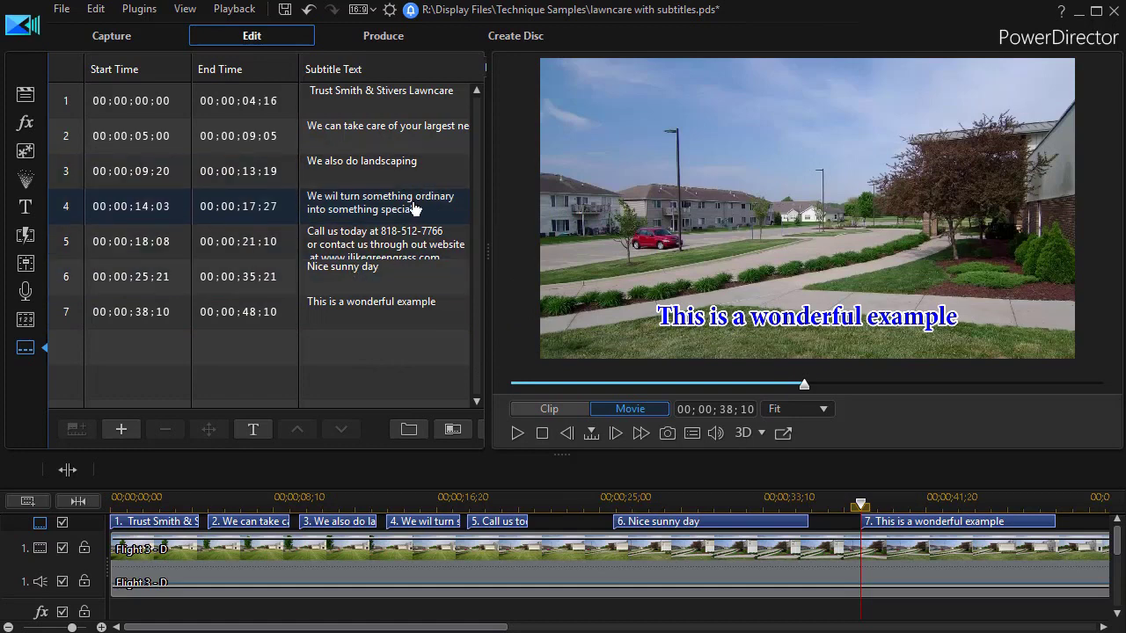
{"action": "left_click", "coordinate": [412, 209]}
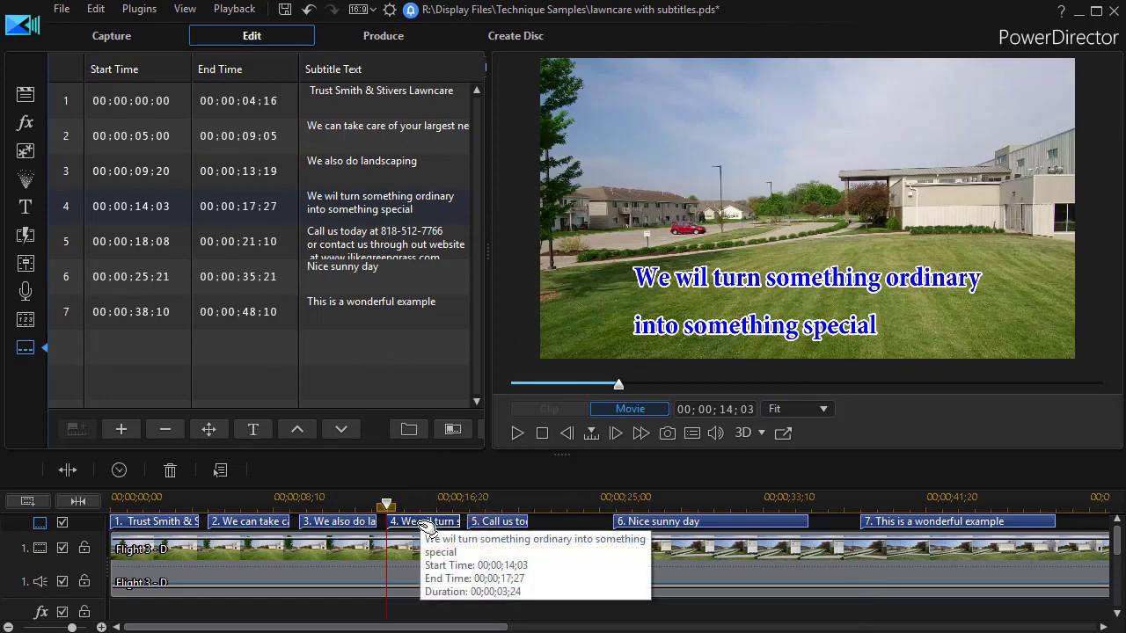
- Set subtitle 4's alignment to Align Multiple Text Center and apply it
{"action": "left_click", "coordinate": [263, 427]}
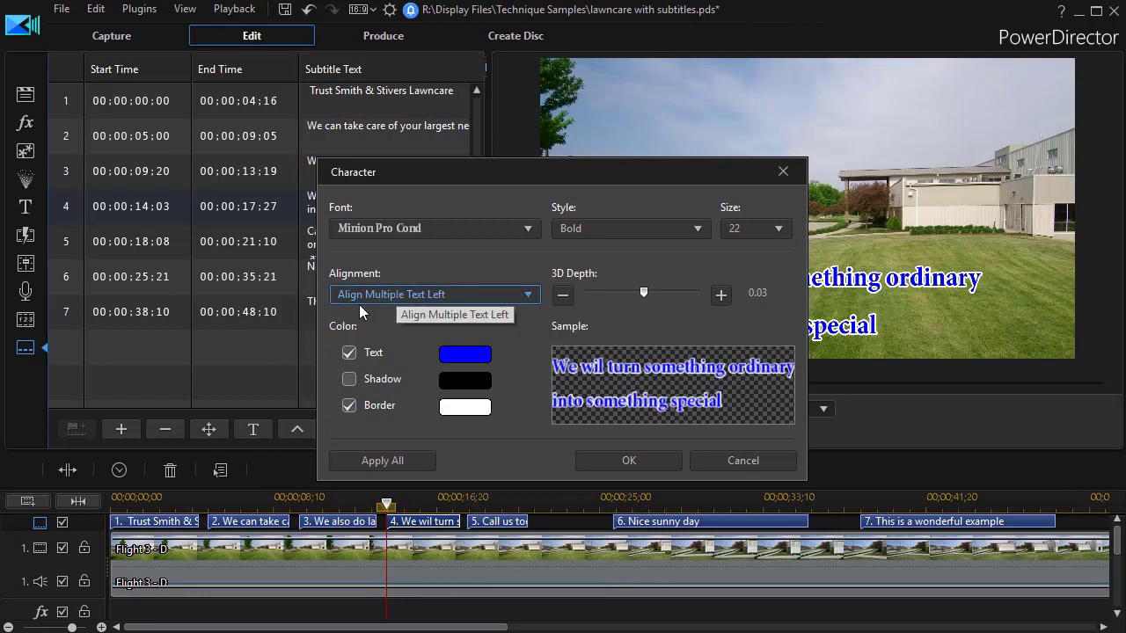
{"action": "left_click", "coordinate": [529, 299]}
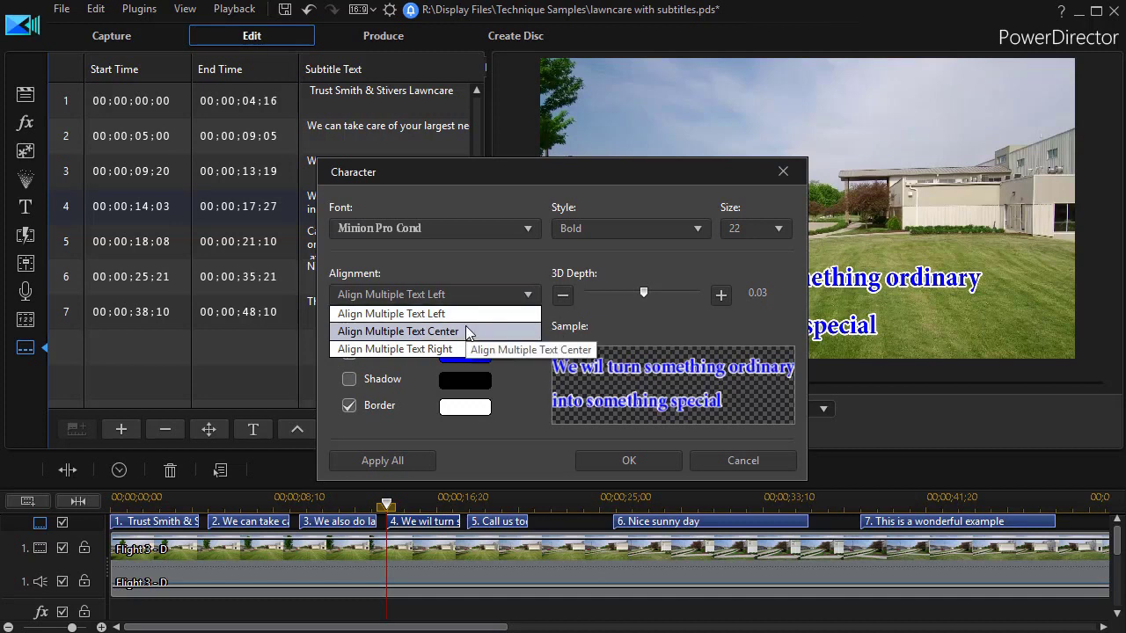
{"action": "left_click", "coordinate": [469, 348]}
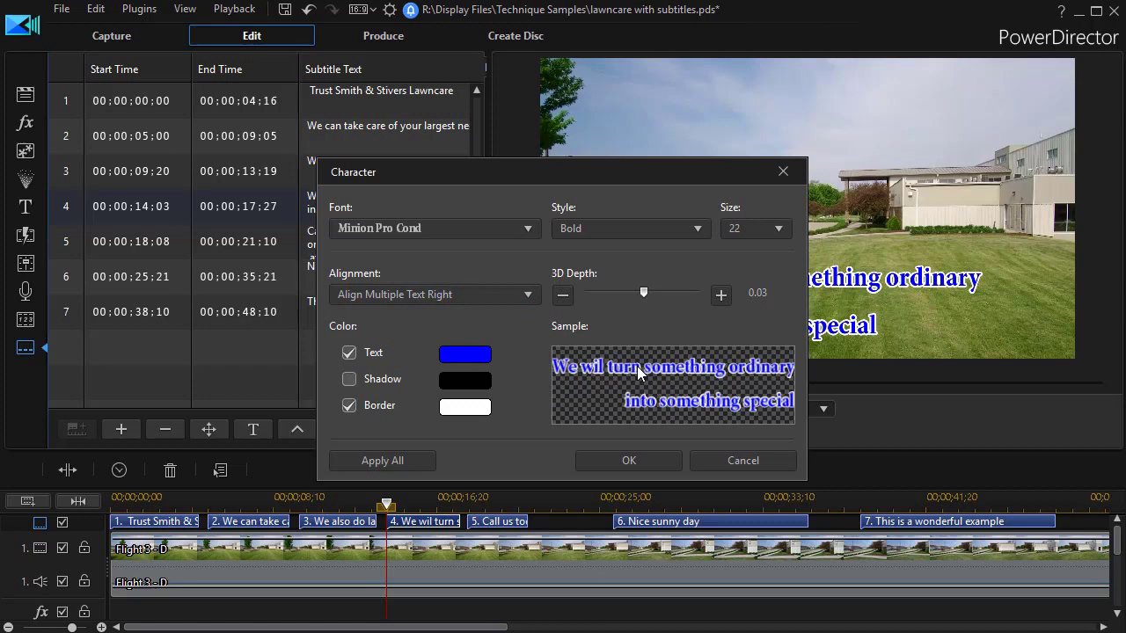
{"action": "left_click", "coordinate": [529, 295]}
{"action": "left_click", "coordinate": [488, 331]}
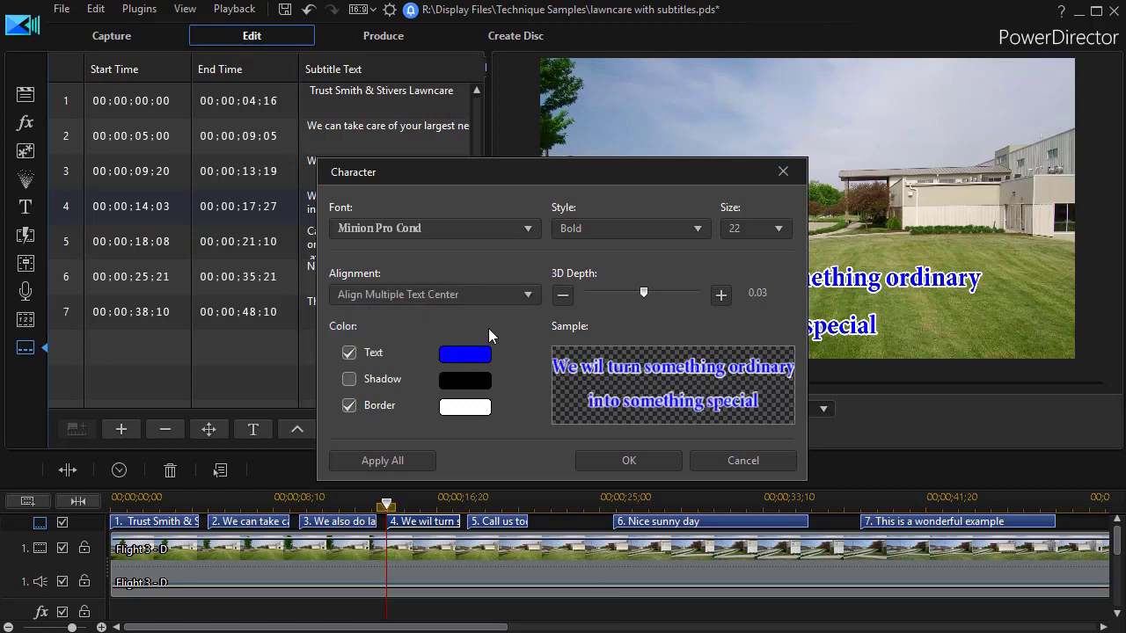
{"action": "left_click", "coordinate": [635, 460]}
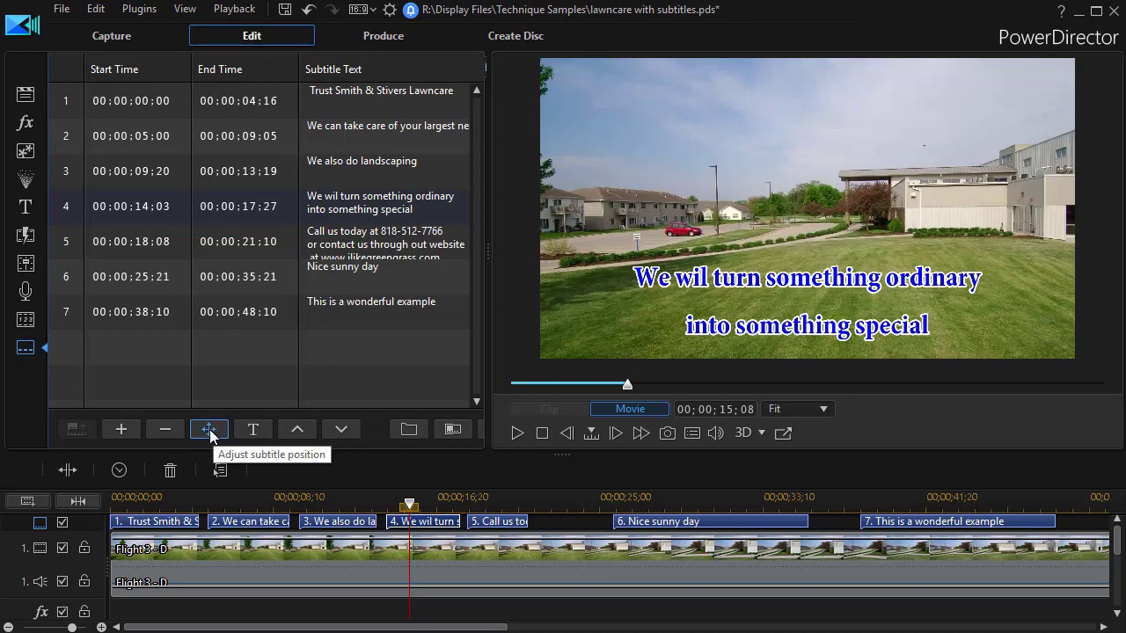
- Position subtitle 4 at X -0.70 and Y -0.71 near the frame's top
{"action": "left_click", "coordinate": [209, 431]}
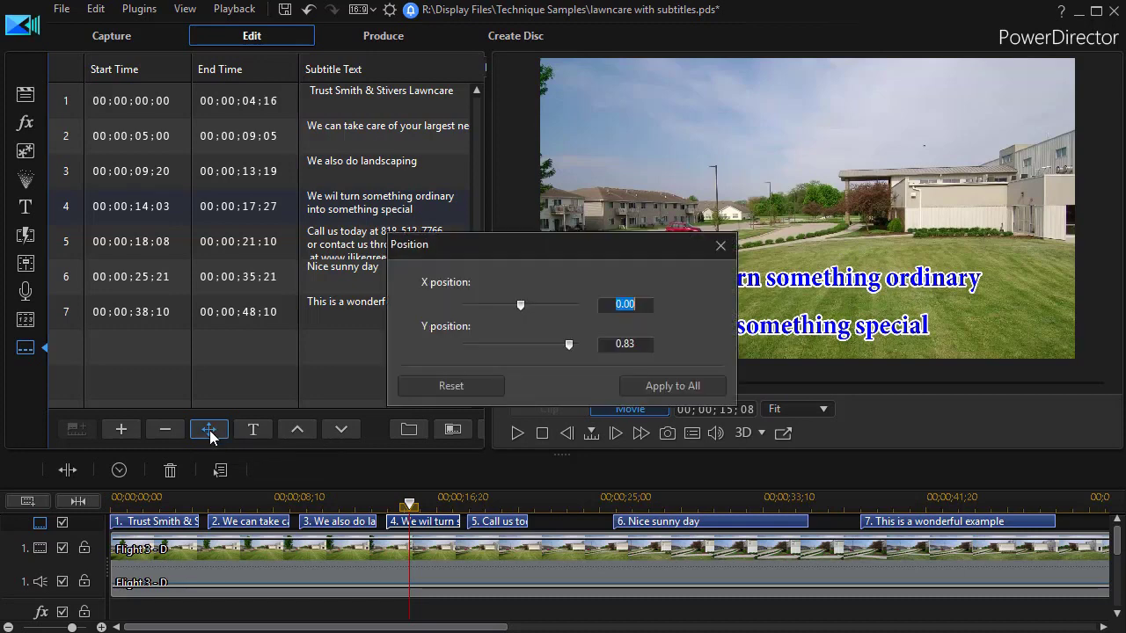
{"action": "left_click_drag", "start_coordinate": [513, 245], "coordinate": [252, 253]}
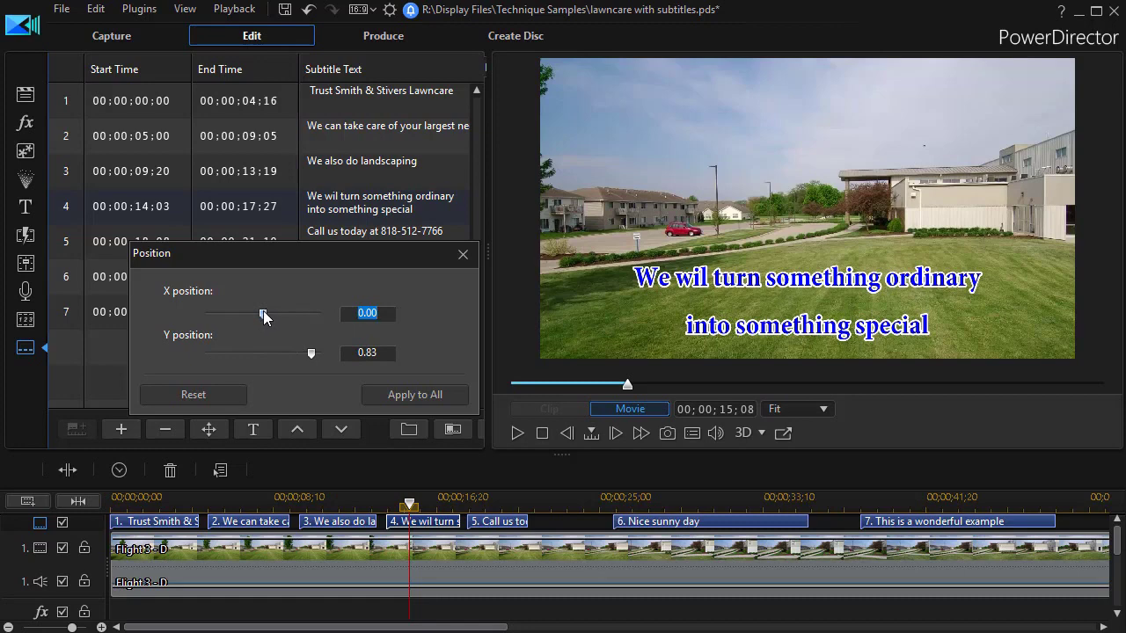
{"action": "left_click_drag", "start_coordinate": [264, 317], "coordinate": [232, 320]}
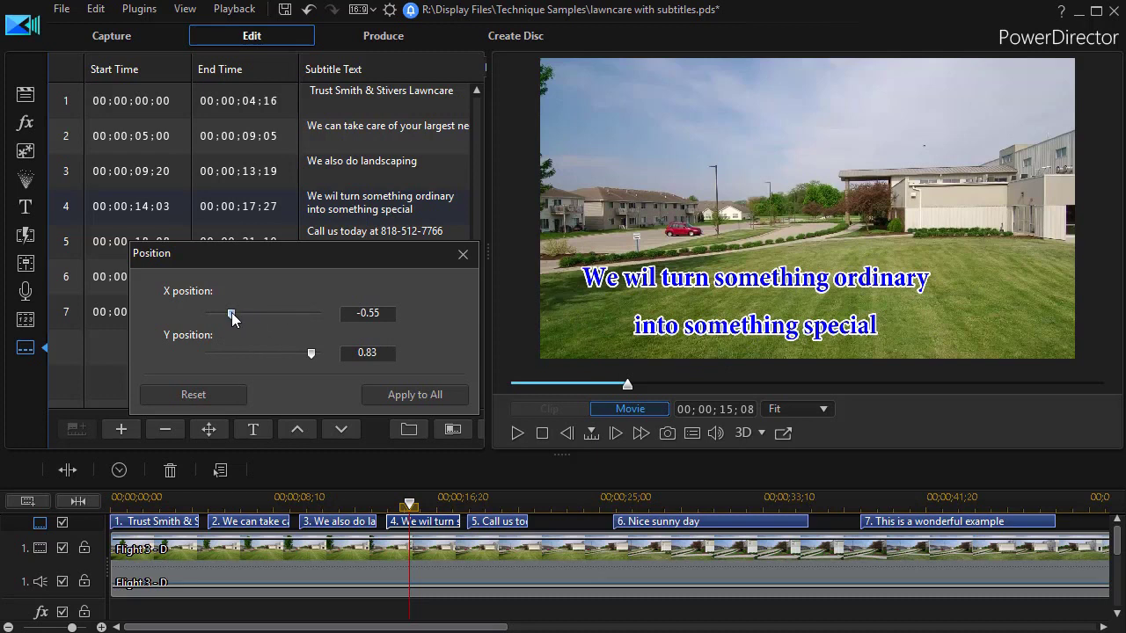
{"action": "left_click_drag", "start_coordinate": [231, 313], "coordinate": [223, 320]}
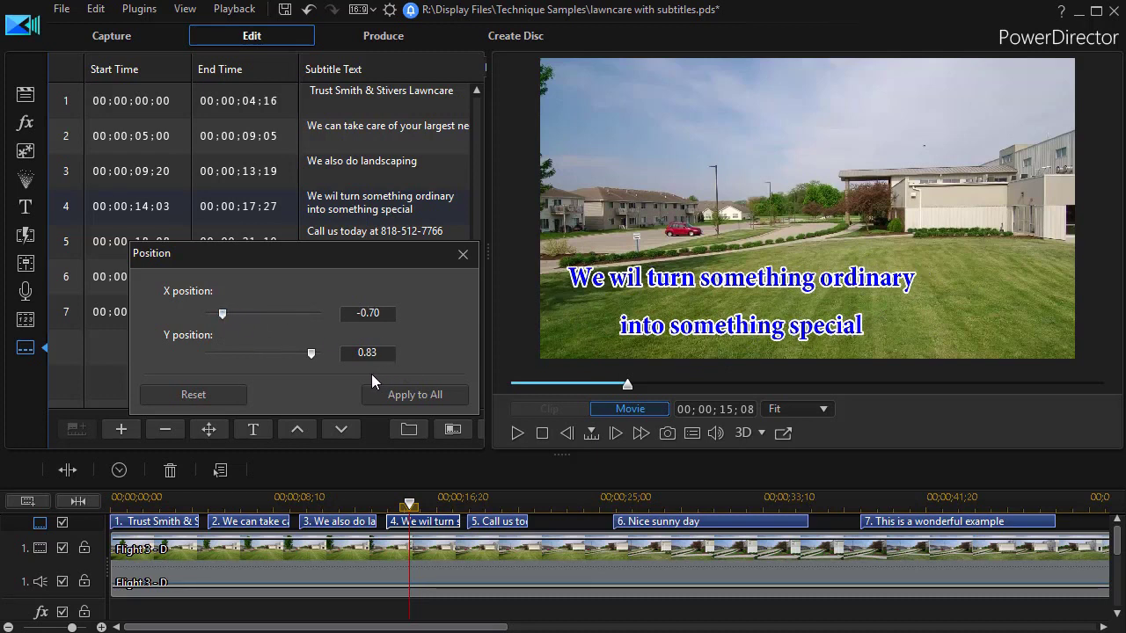
{"action": "left_click_drag", "start_coordinate": [312, 354], "coordinate": [247, 358]}
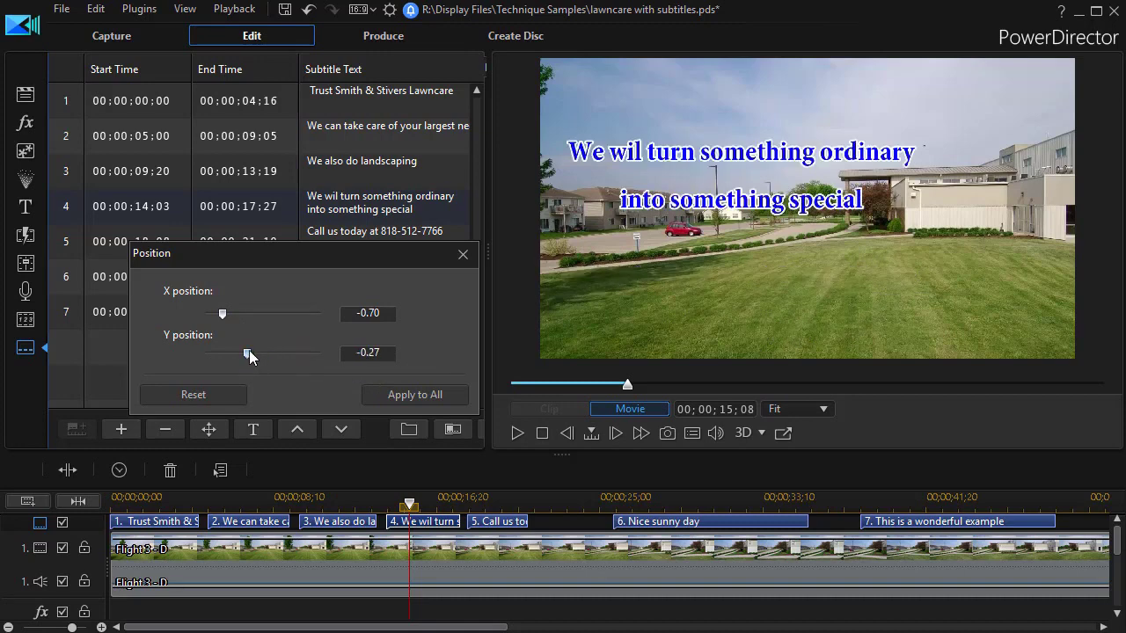
{"action": "left_click_drag", "start_coordinate": [249, 350], "coordinate": [220, 359]}
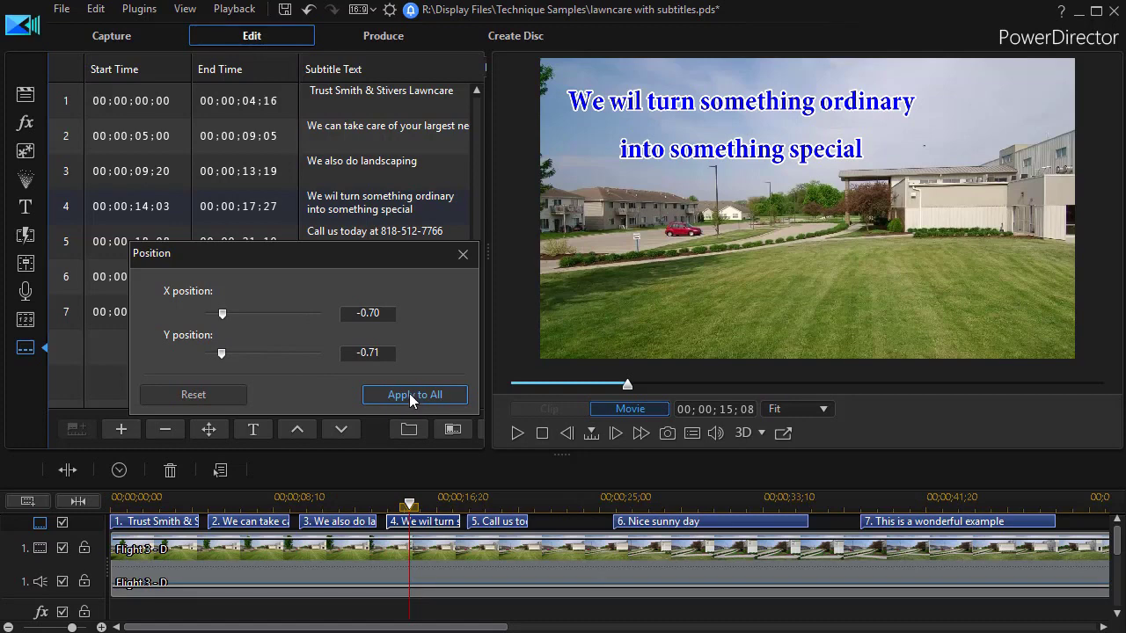
{"action": "left_click", "coordinate": [461, 255]}
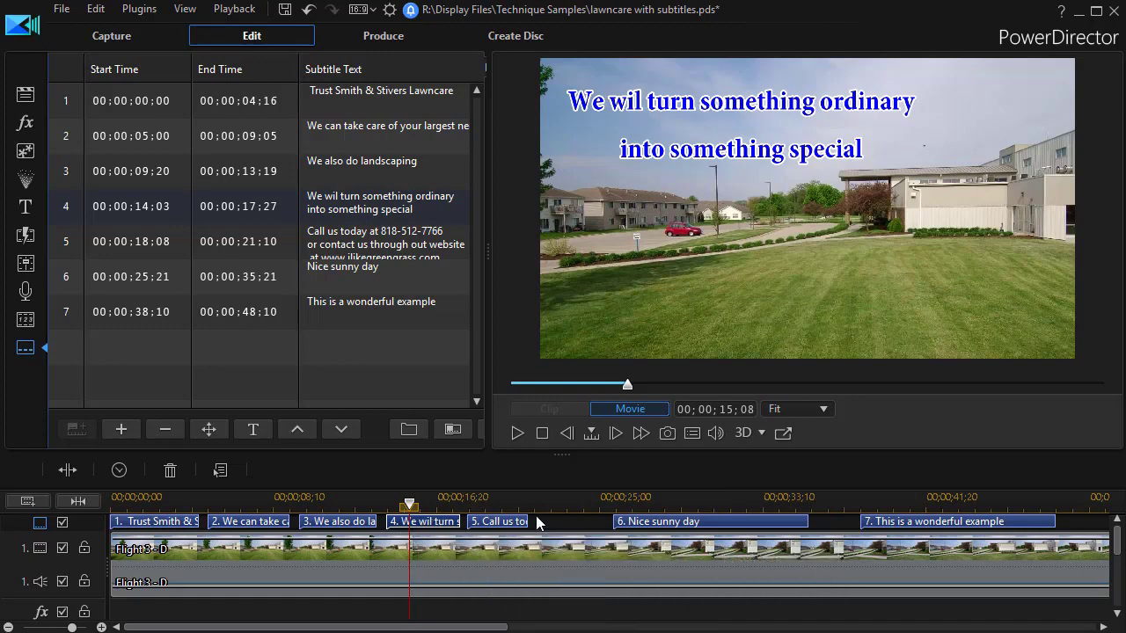
{"action": "left_click", "coordinate": [509, 522]}
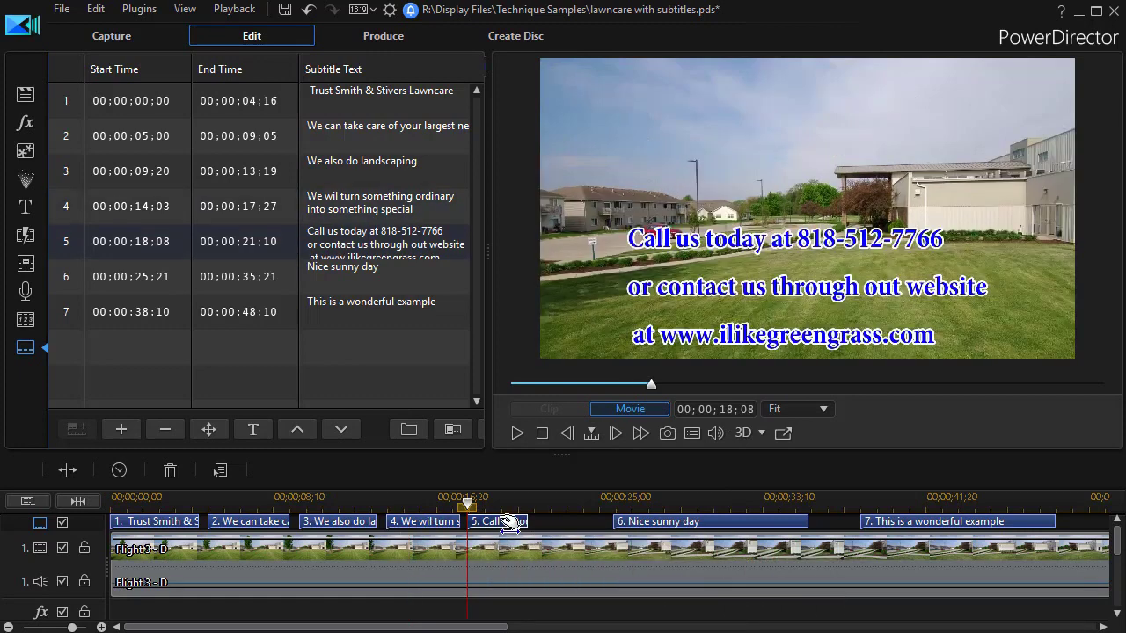
{"action": "left_click", "coordinate": [656, 522]}
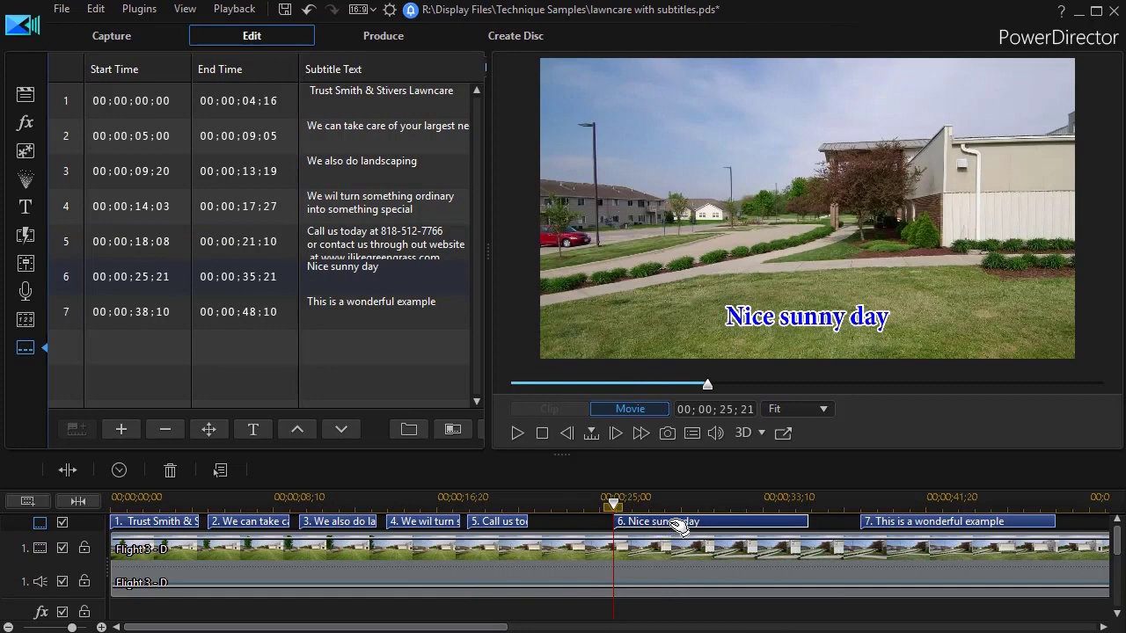
{"action": "left_click", "coordinate": [977, 525]}
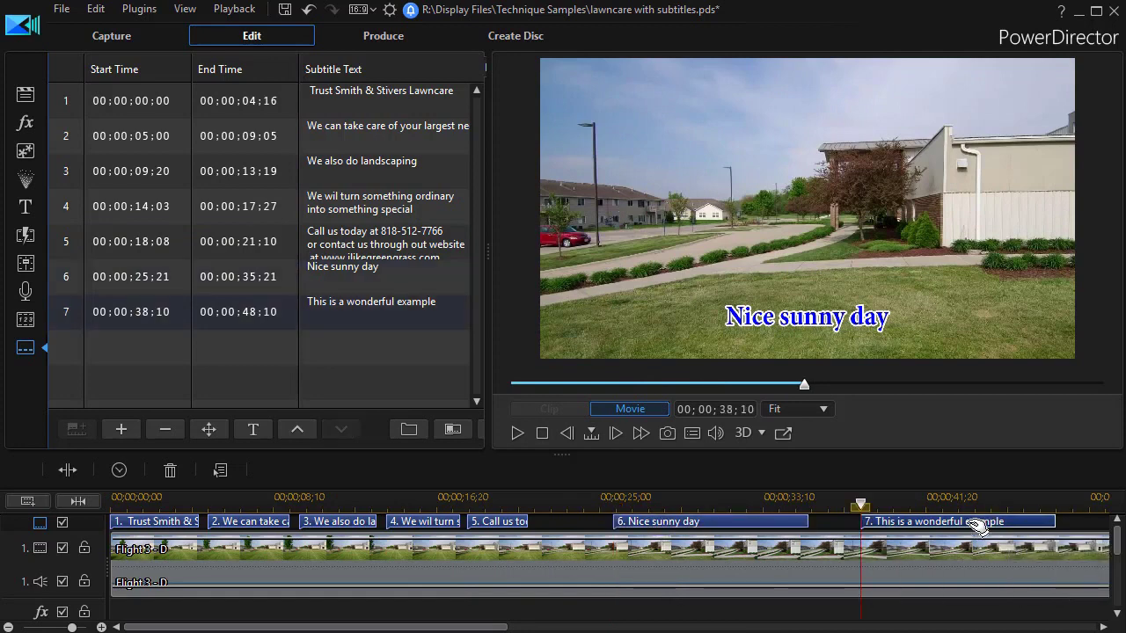